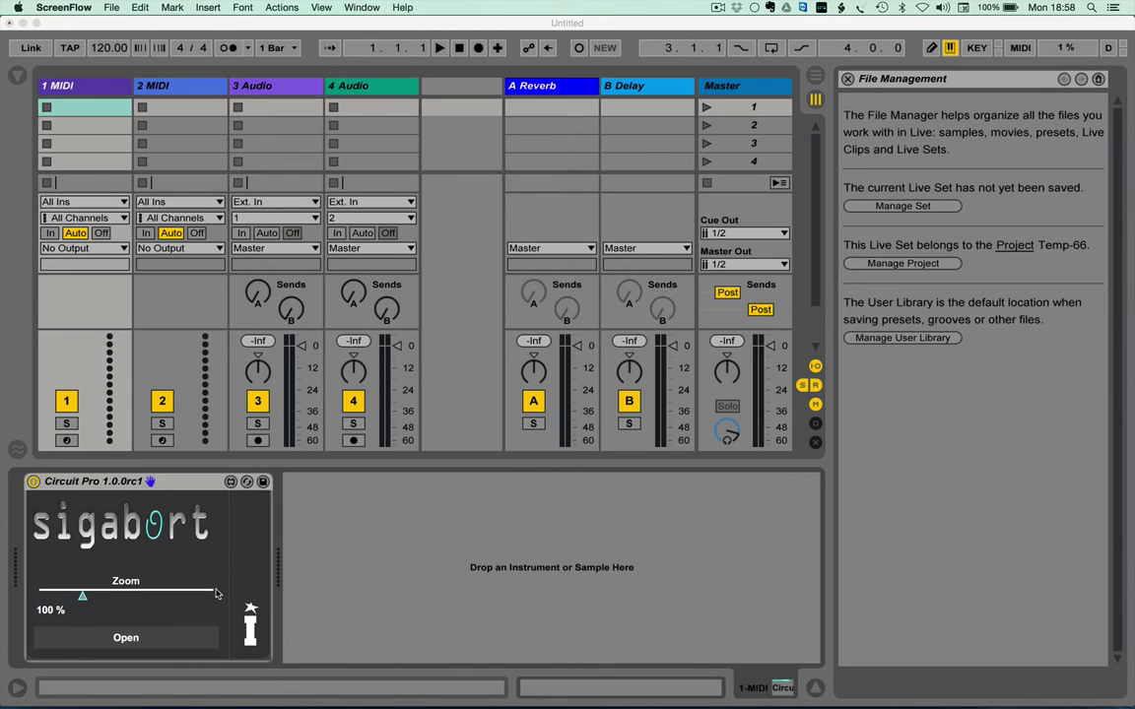
Open the Circuit Editor window from the Circuit Pro device and reposition it on the screen
{"action": "left_click", "coordinate": [126, 638]}
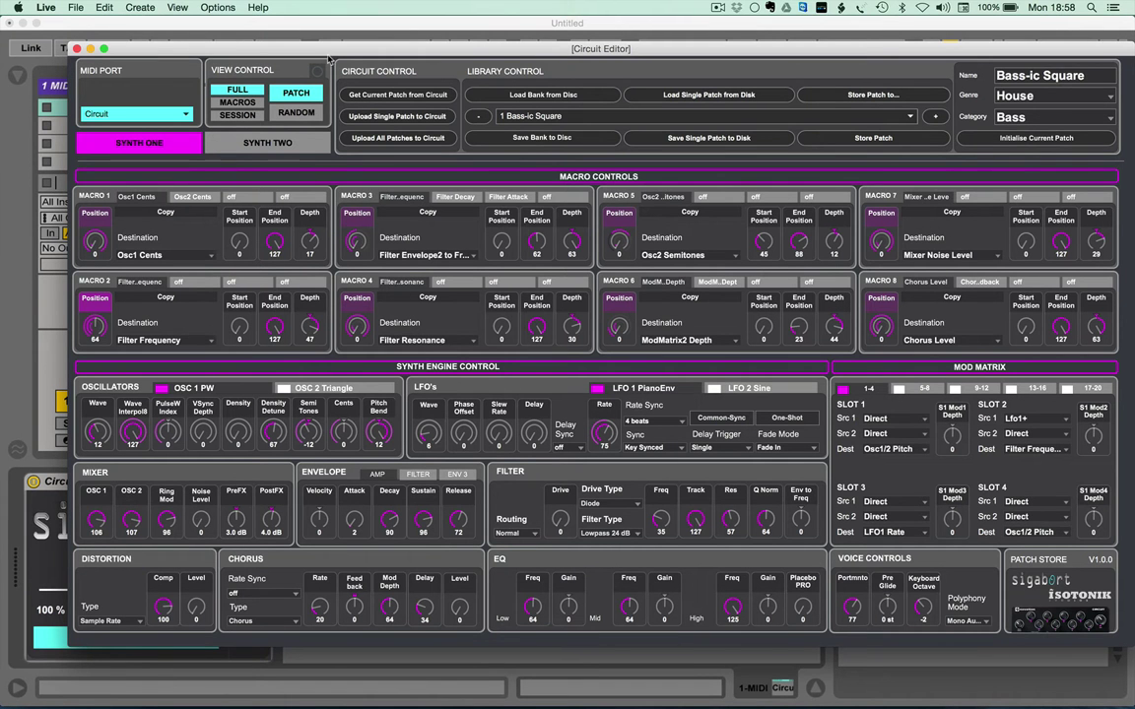
{"action": "left_click_drag", "start_coordinate": [301, 47], "coordinate": [292, 43]}
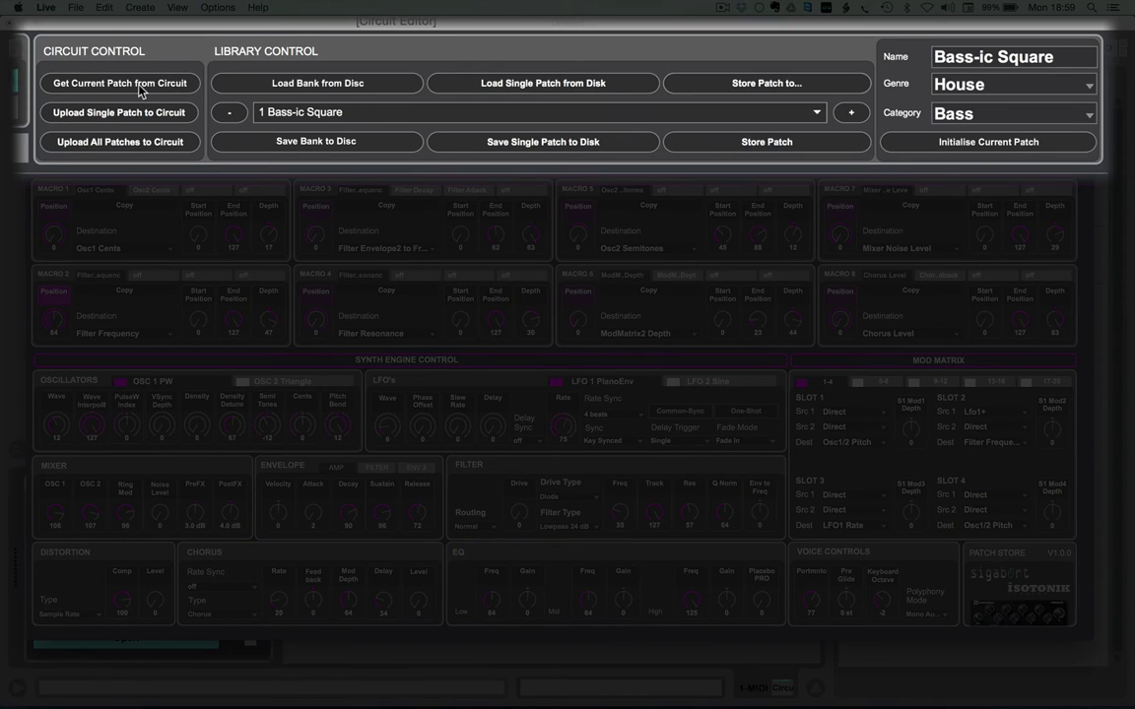
Start loading a patch folder from disc and browse Dropbox to Team Innovation, Circuit Patch Store, Tom Light Panda Emy
{"action": "key", "text": "shift"}
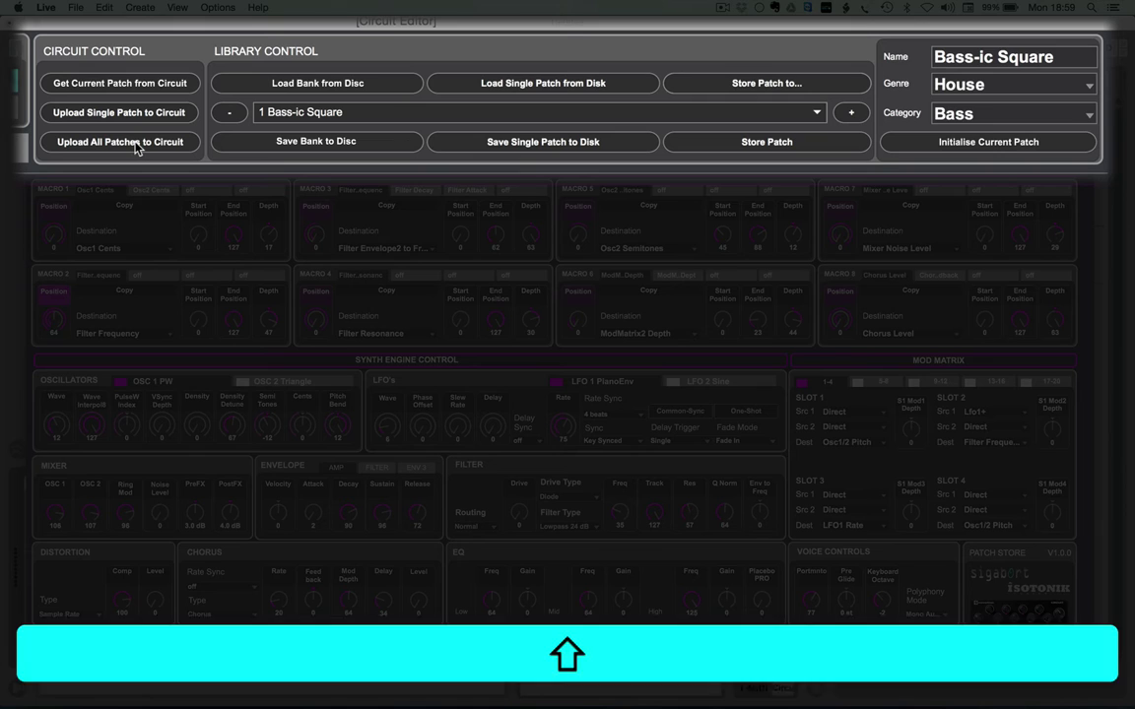
{"action": "key", "text": "shift"}
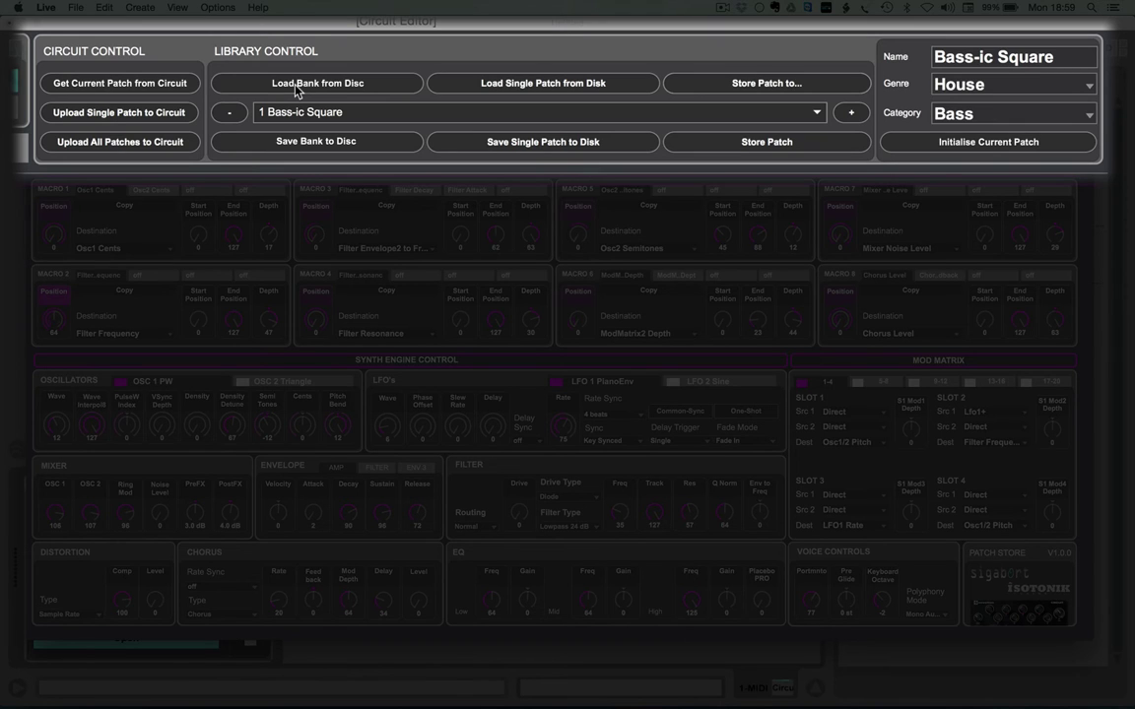
{"action": "key", "text": "shift"}
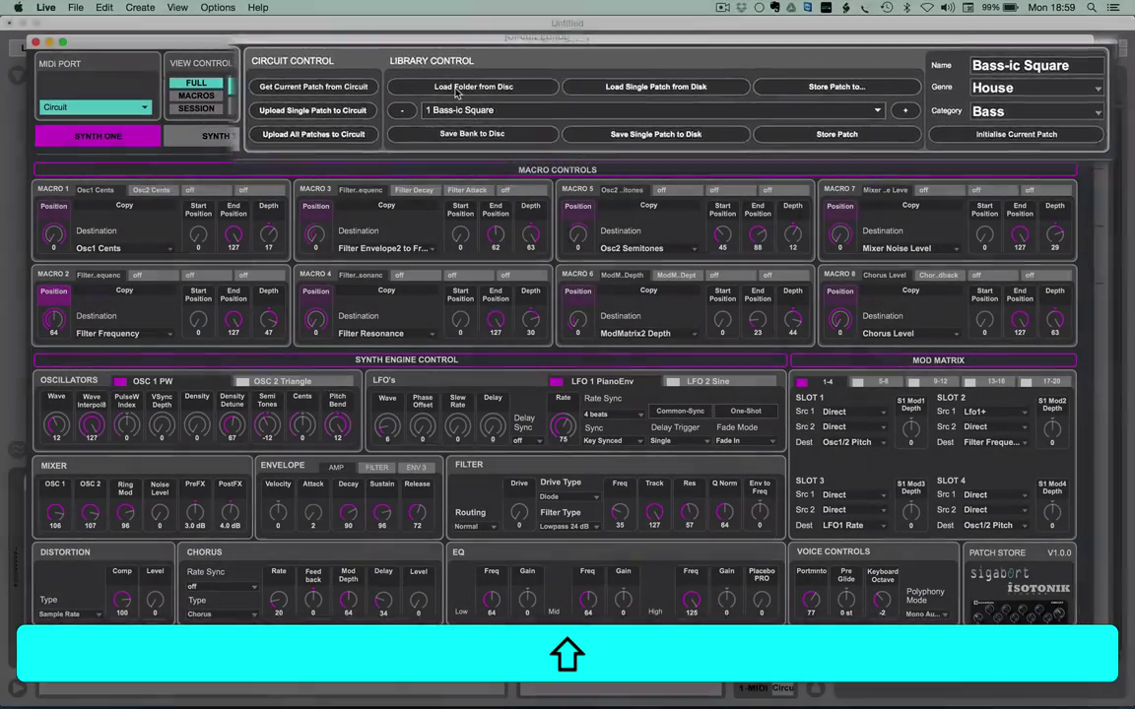
{"action": "left_click", "coordinate": [485, 89], "text": "shift"}
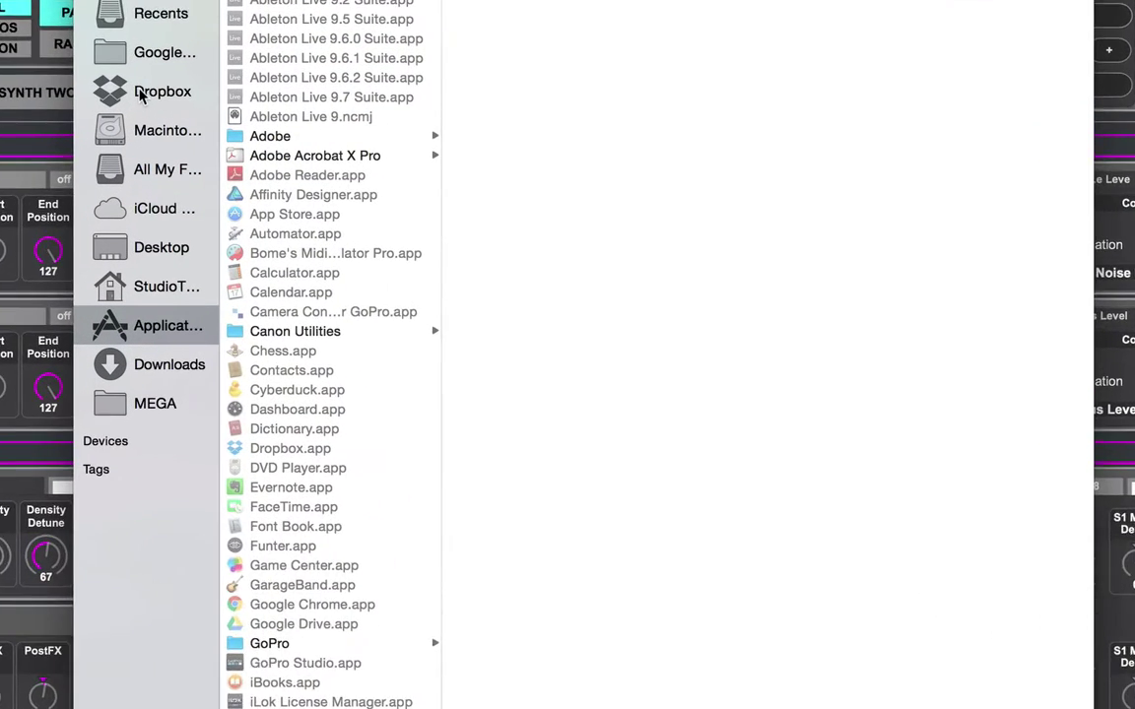
{"action": "left_click", "coordinate": [294, 137]}
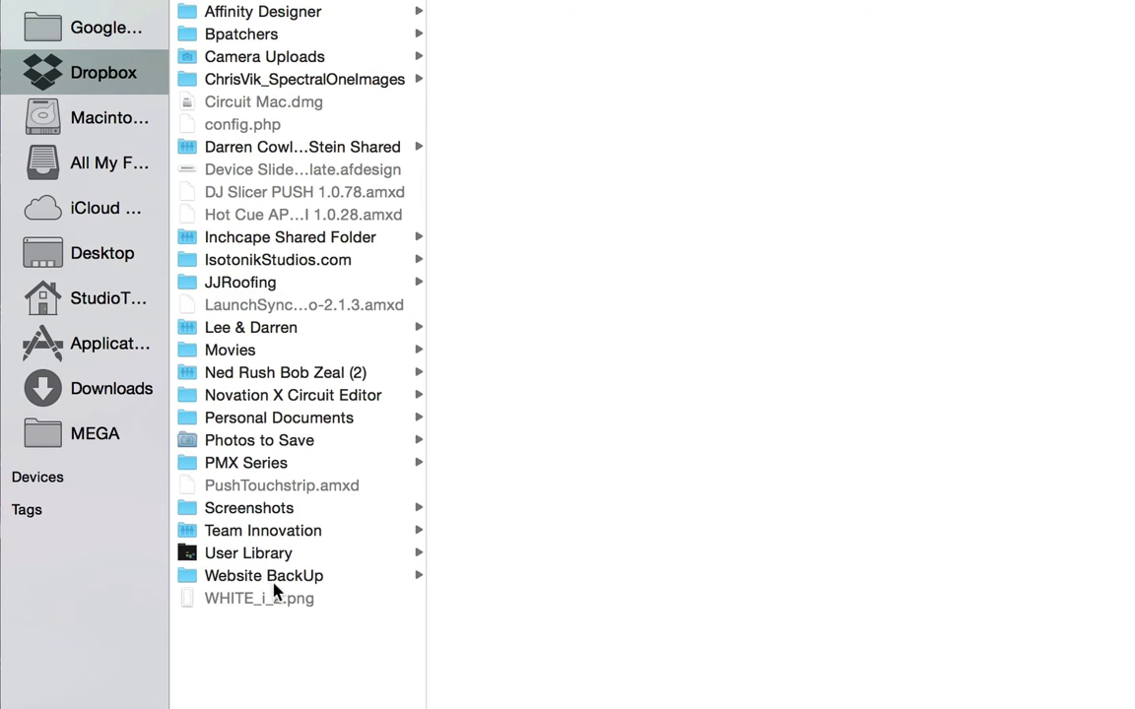
{"action": "left_click", "coordinate": [266, 537]}
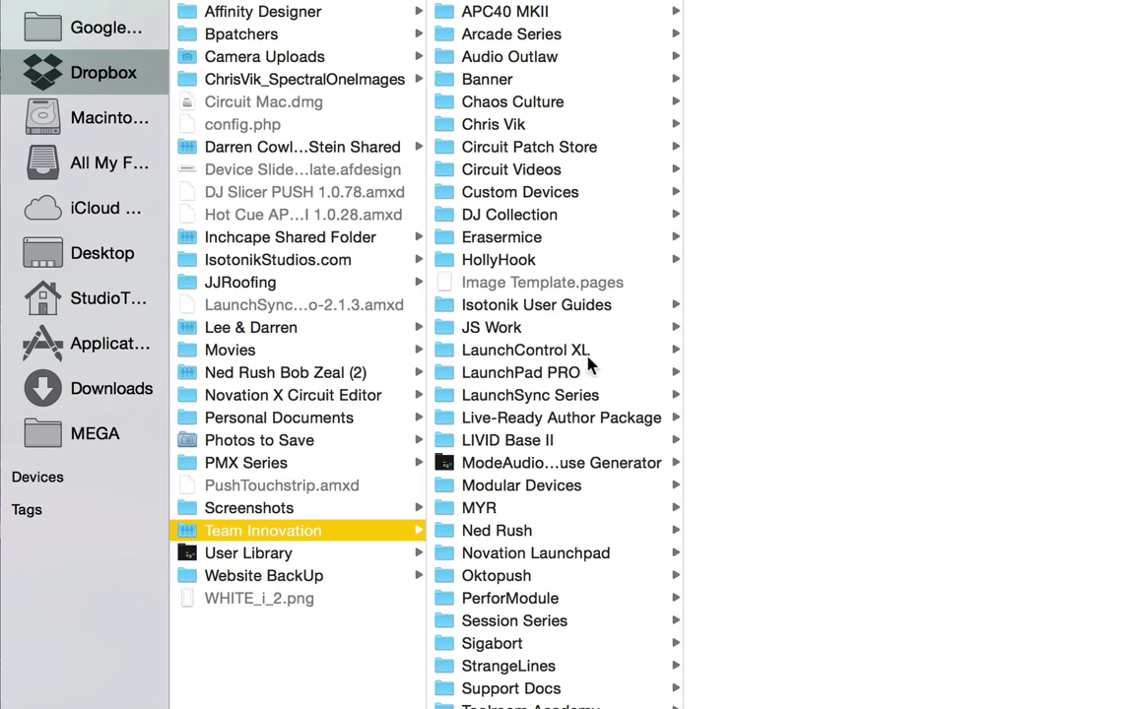
{"action": "left_click", "coordinate": [538, 148]}
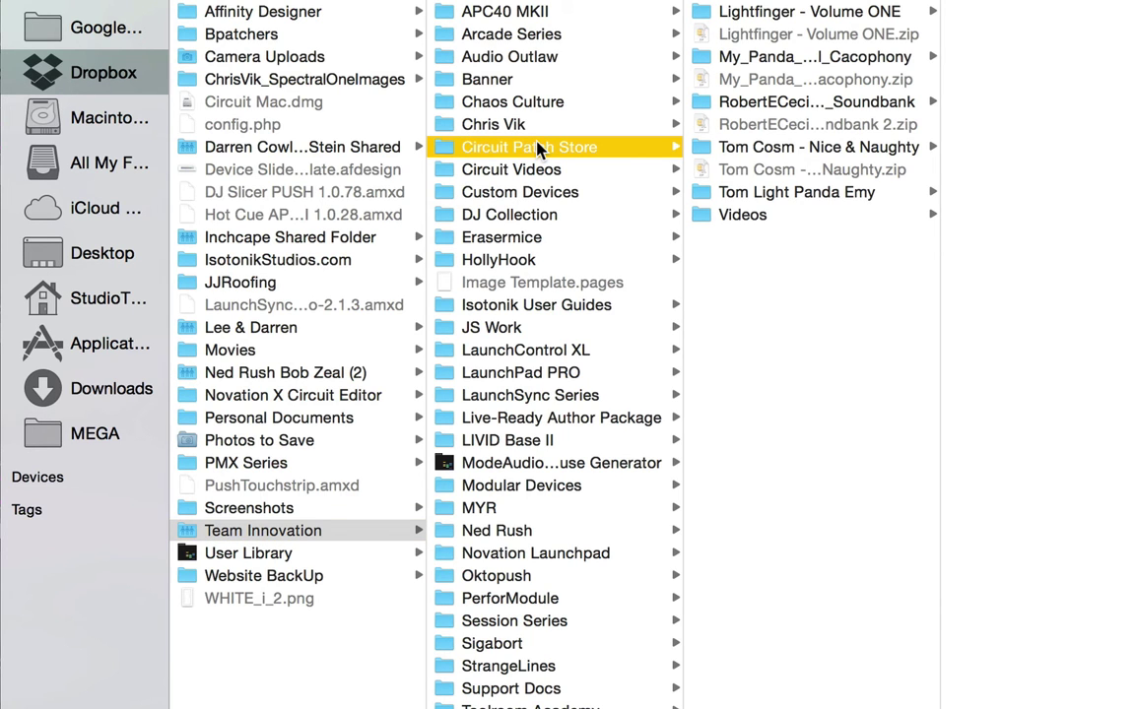
{"action": "left_click", "coordinate": [798, 195]}
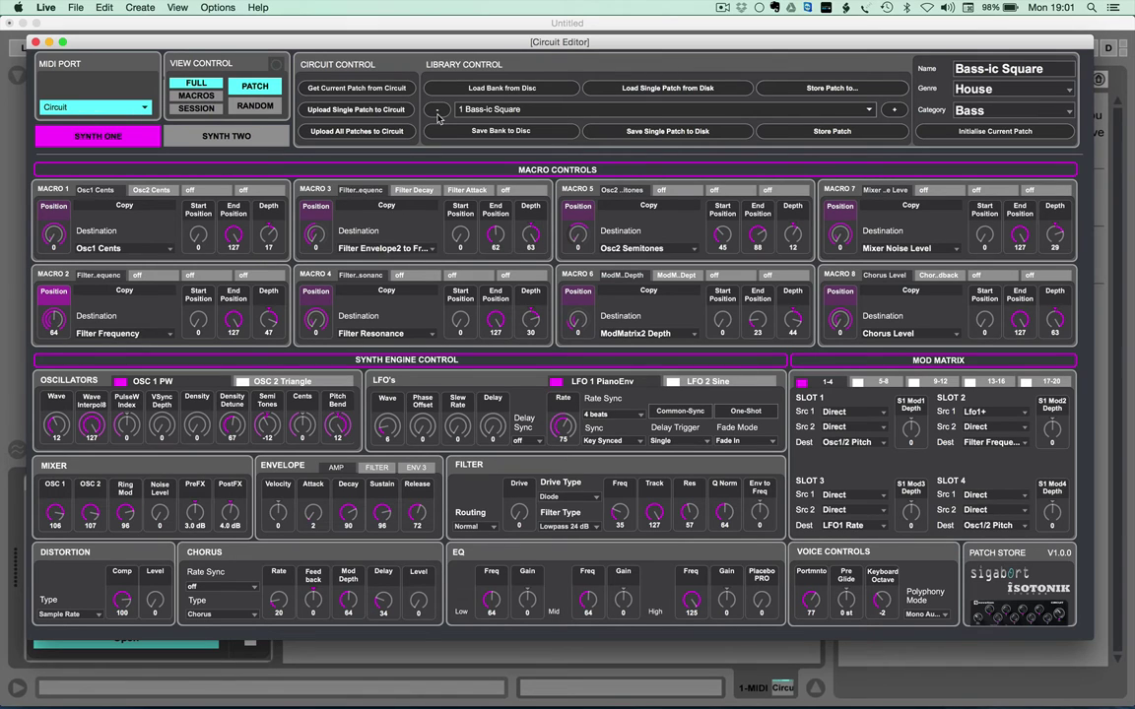
Step forwards and backwards through the patch library and select patch 3 Flat Bass
{"action": "left_click", "coordinate": [895, 112]}
{"action": "left_click", "coordinate": [896, 112]}
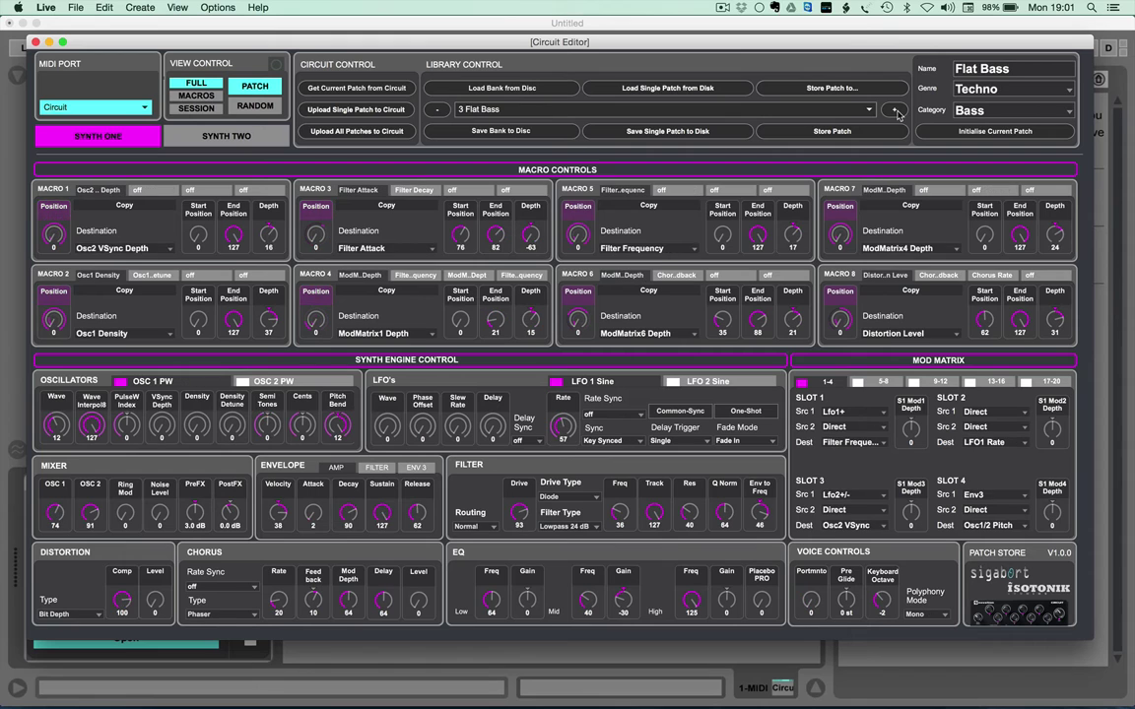
{"action": "left_click", "coordinate": [434, 110]}
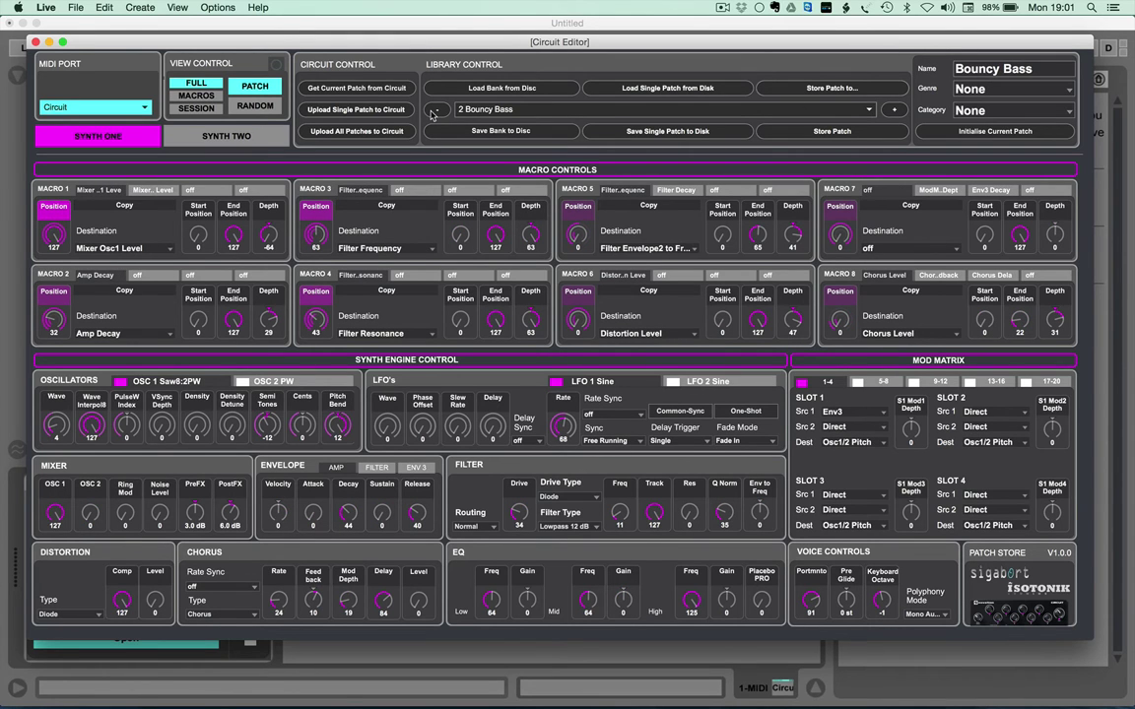
{"action": "left_click", "coordinate": [893, 110]}
{"action": "left_click", "coordinate": [893, 113]}
{"action": "left_click", "coordinate": [438, 110]}
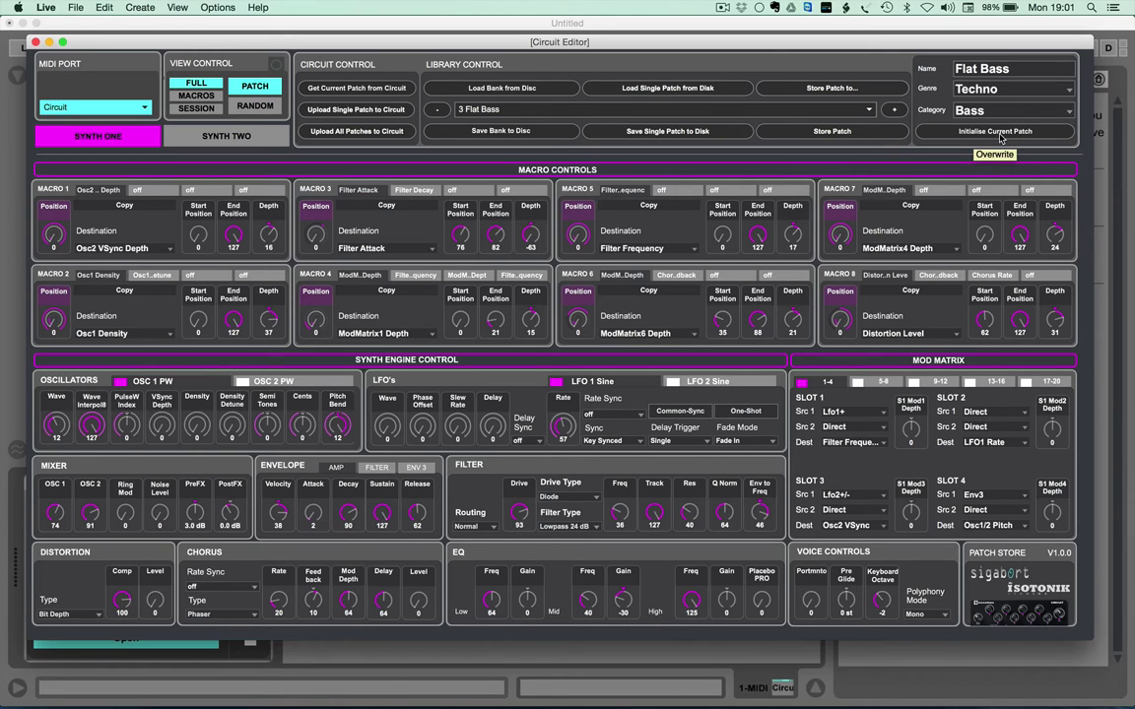
{"action": "key", "text": "shift"}
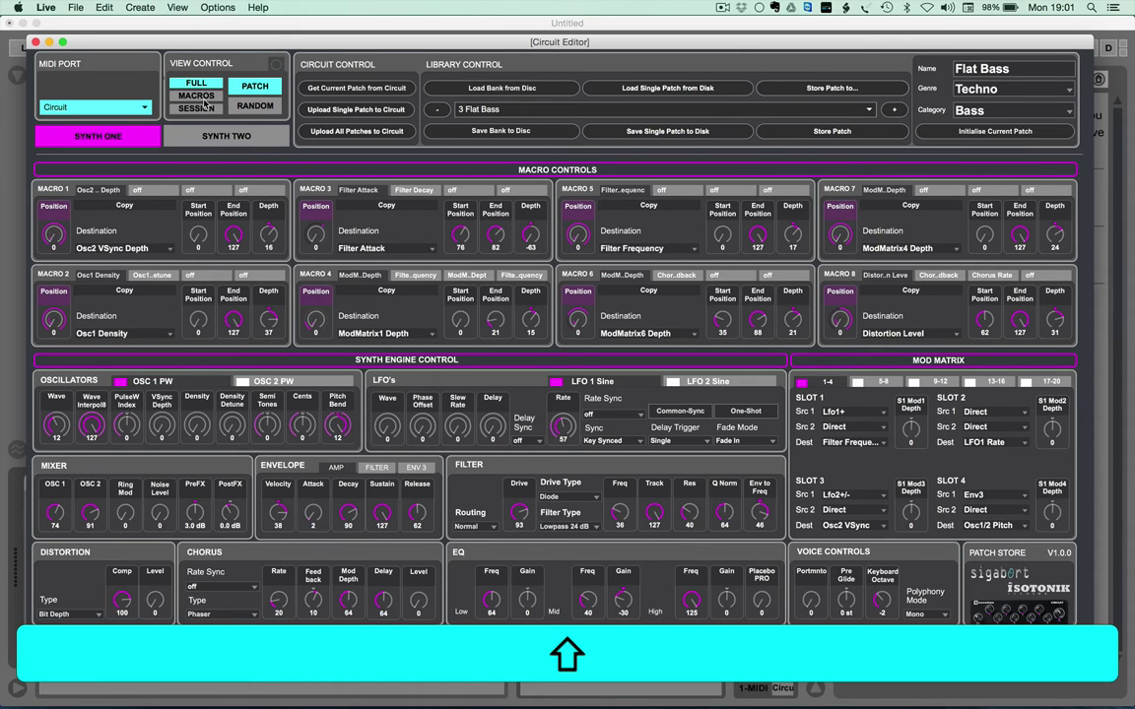
In the macros-only view, copy Macro 1's settings to Macro 3 and then to all patches
{"action": "left_click", "coordinate": [196, 96]}
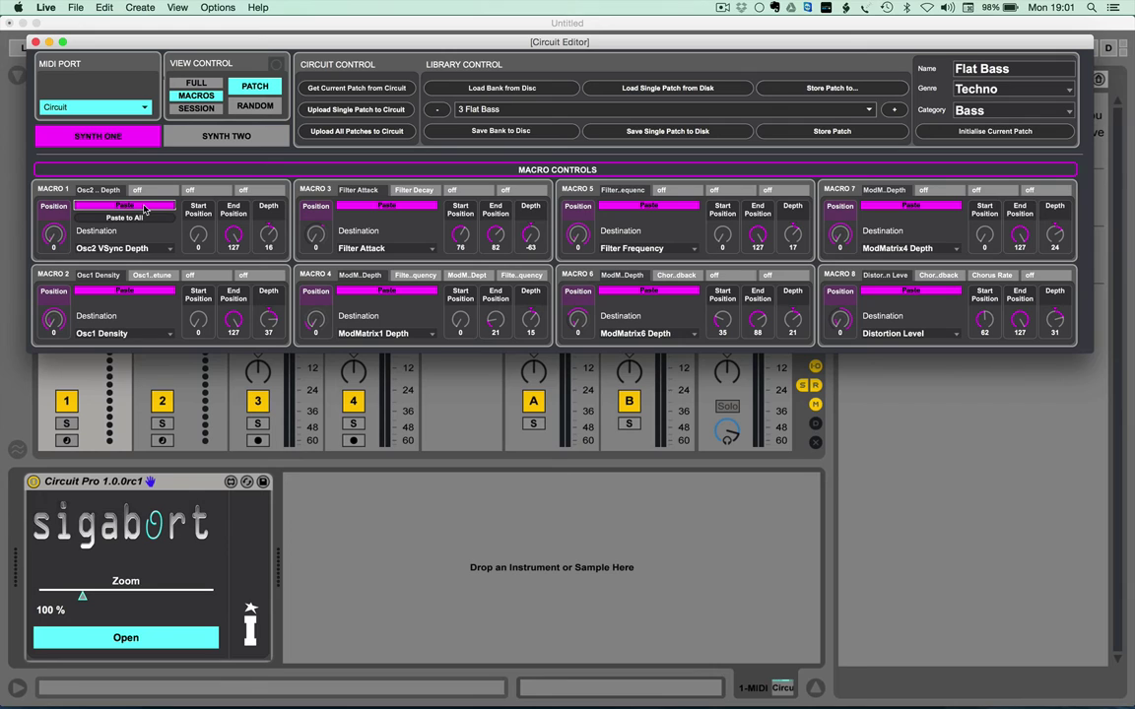
{"action": "left_click", "coordinate": [381, 206]}
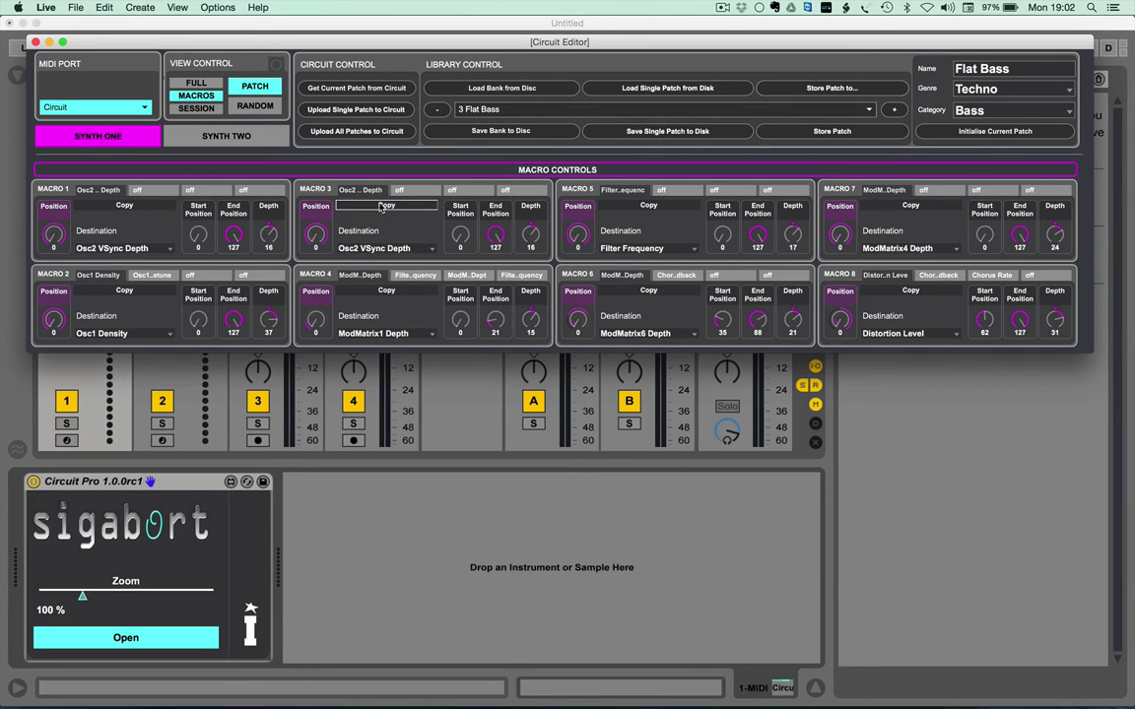
{"action": "left_click", "coordinate": [125, 206]}
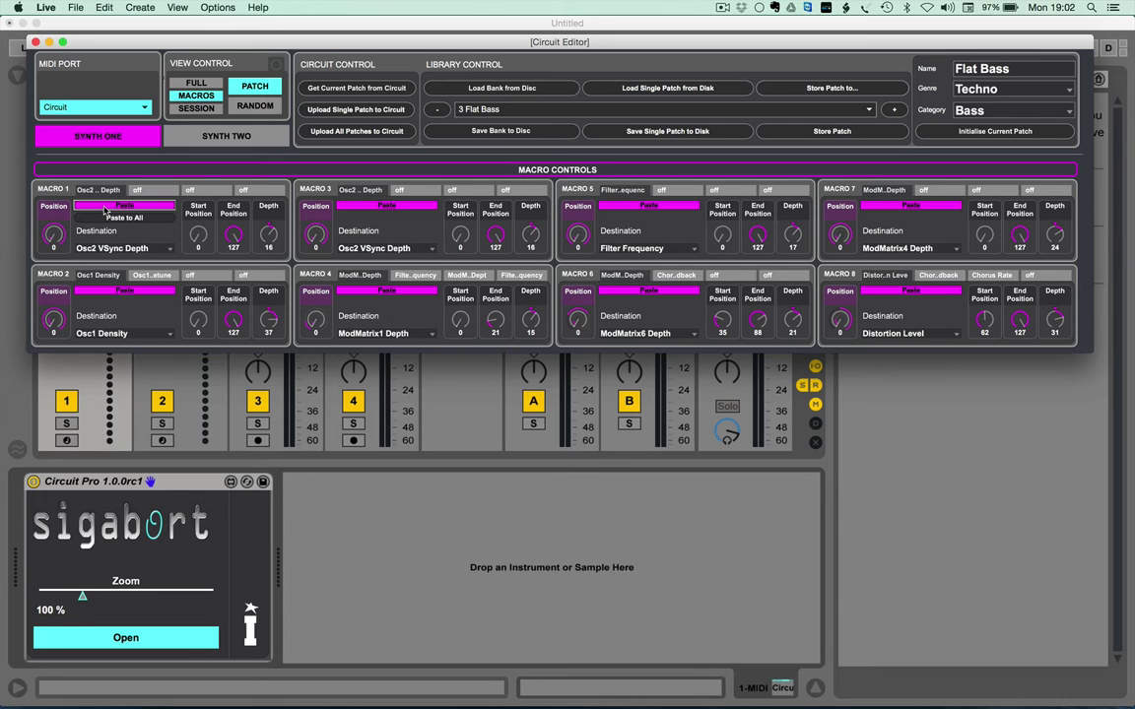
{"action": "left_click", "coordinate": [124, 217]}
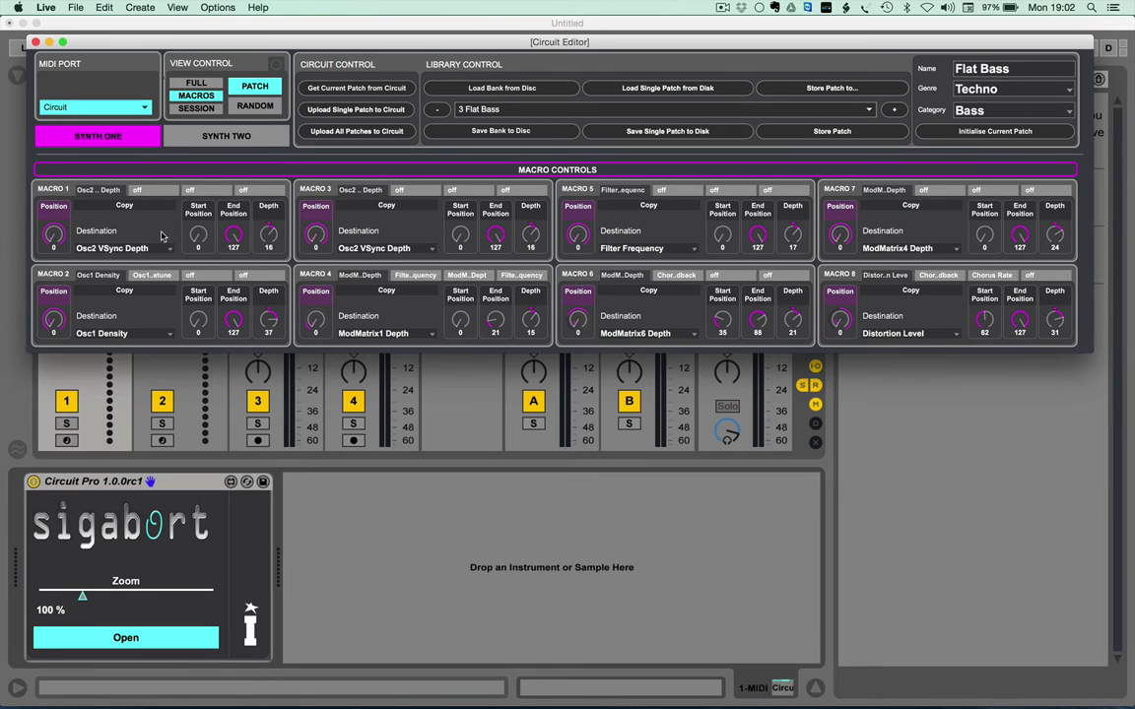
Reset all macro controls of the Flat Bass patch and copy the whole macro section
{"action": "left_click", "coordinate": [560, 173]}
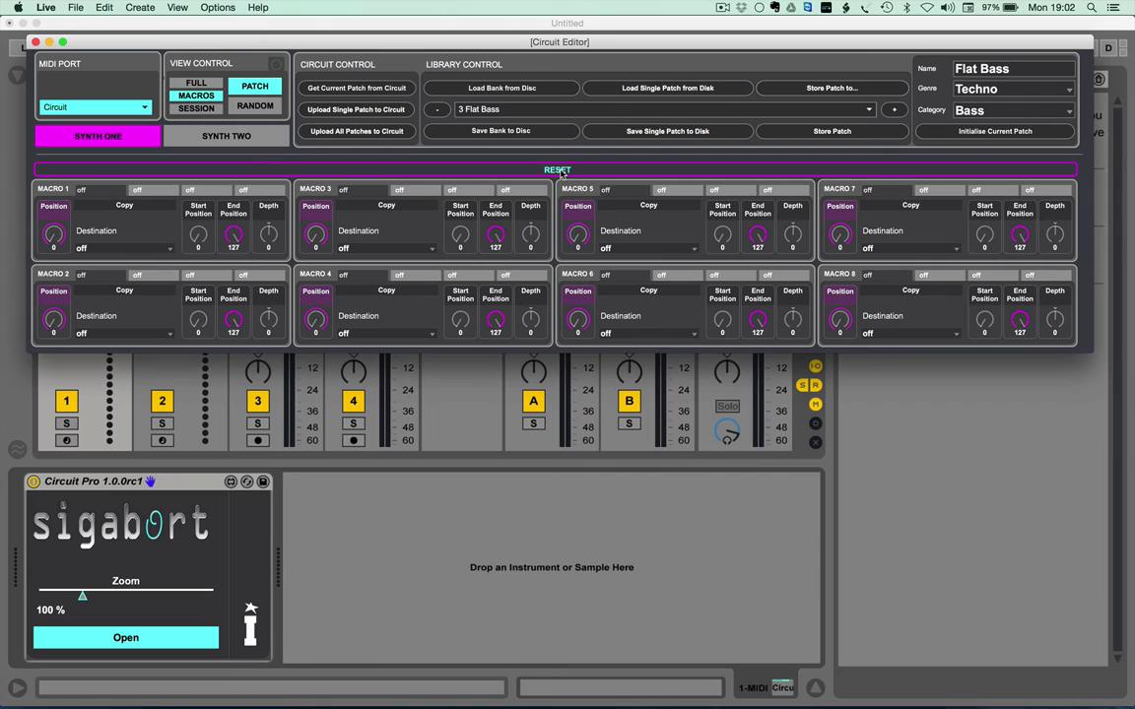
{"action": "key", "text": "super"}
{"action": "left_click", "coordinate": [561, 173], "text": "super"}
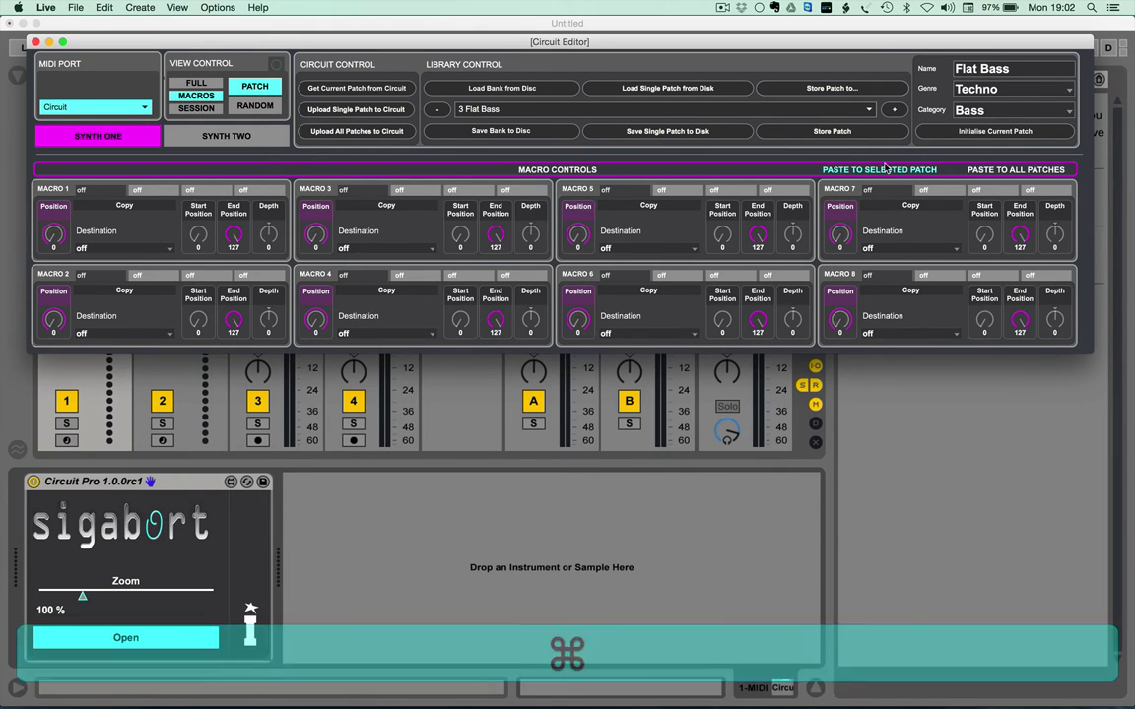
Switch to patch 4 Funk Bass without storing the Flat Bass changes and paste the copied macro section into it
{"action": "scroll", "coordinate": [807, 102], "scroll_direction": "down", "scroll_amount": 1}
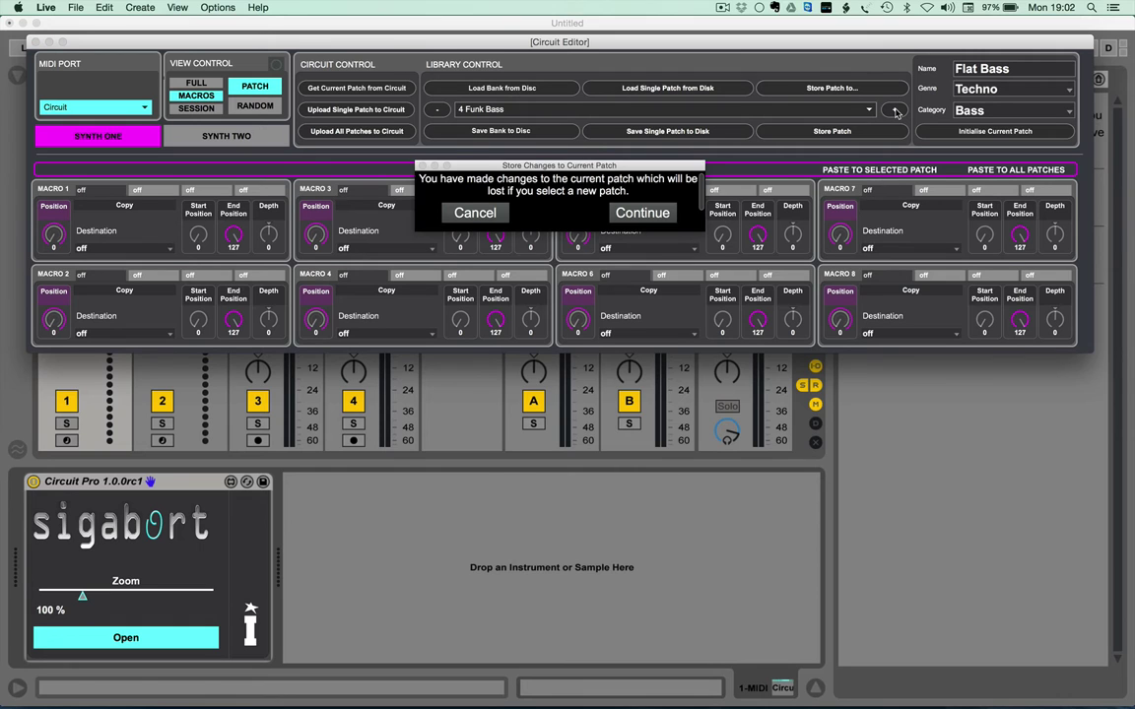
{"action": "left_click", "coordinate": [654, 219]}
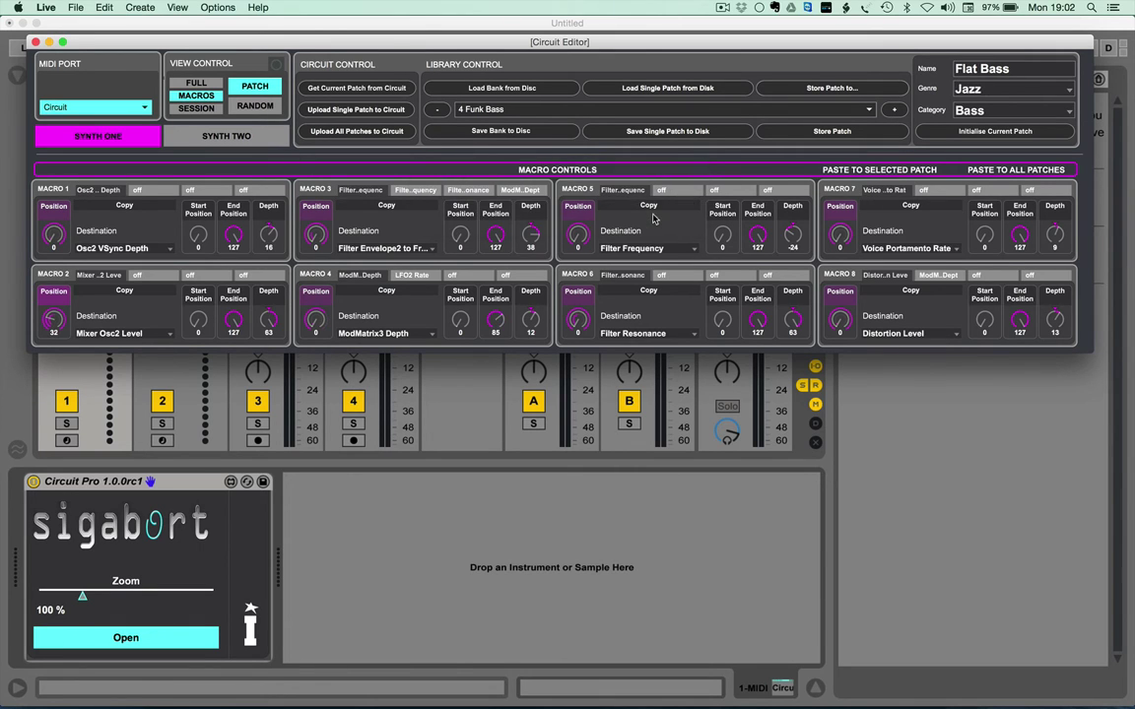
{"action": "left_click", "coordinate": [868, 170]}
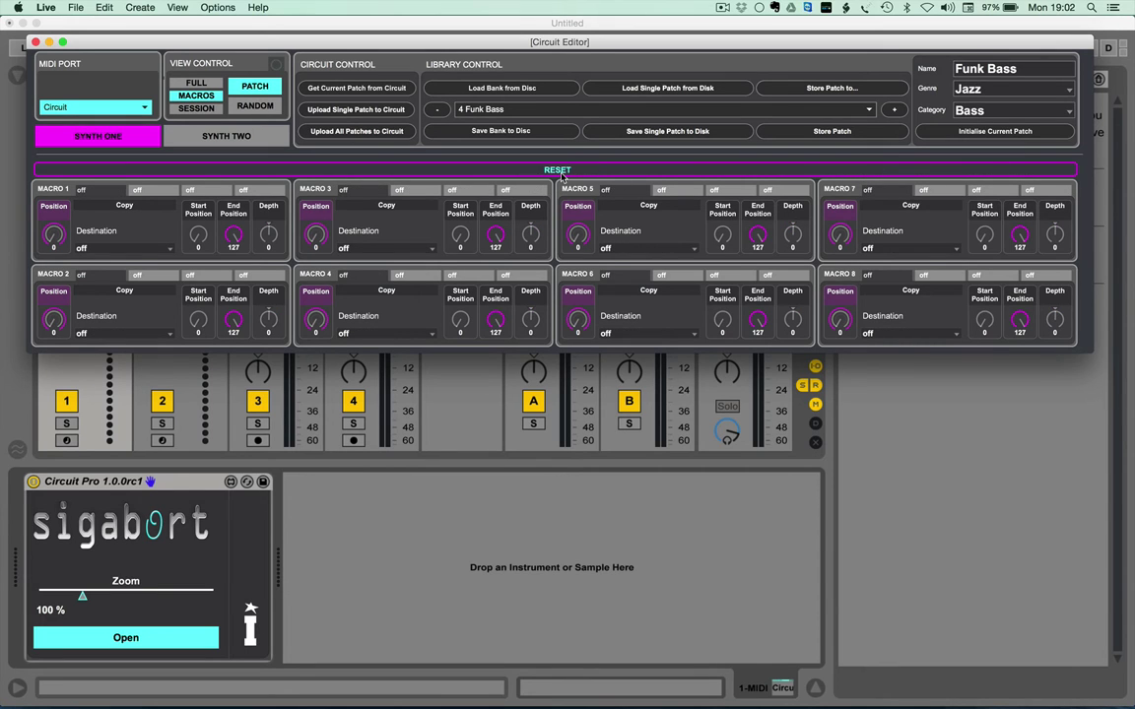
{"action": "key", "text": "super"}
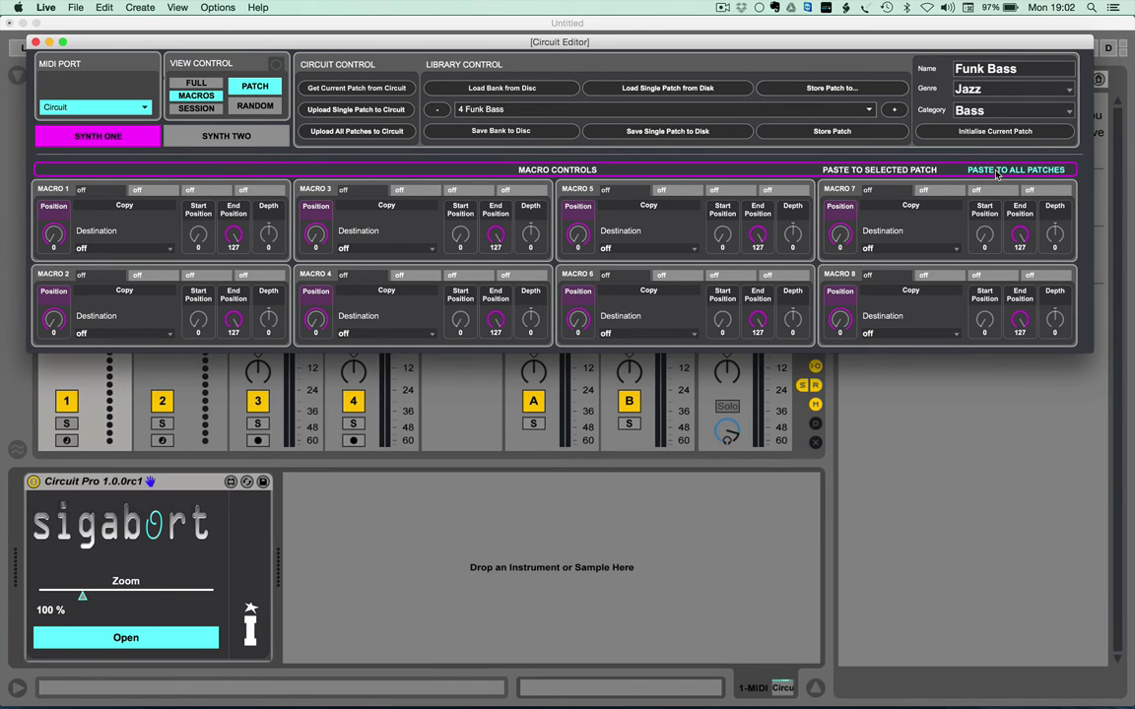
In the full editor view, reset oscillator 1 and set its waveform to DigiVox2.WT
{"action": "left_click", "coordinate": [209, 86]}
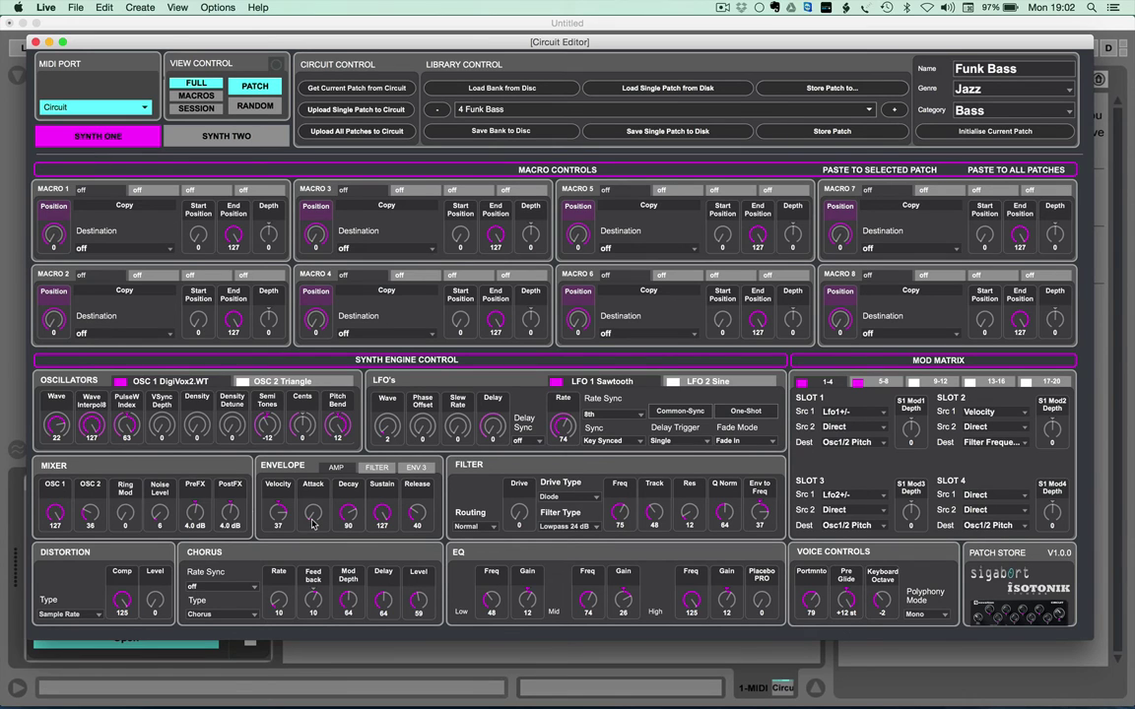
{"action": "mouse_move", "coordinate": [59, 427]}
{"action": "left_mouse_down"}
{"action": "mouse_move", "coordinate": [59, 438]}
{"action": "mouse_move", "coordinate": [61, 426]}
{"action": "left_mouse_up"}
{"action": "mouse_move", "coordinate": [148, 384]}
{"action": "left_click", "coordinate": [149, 383]}
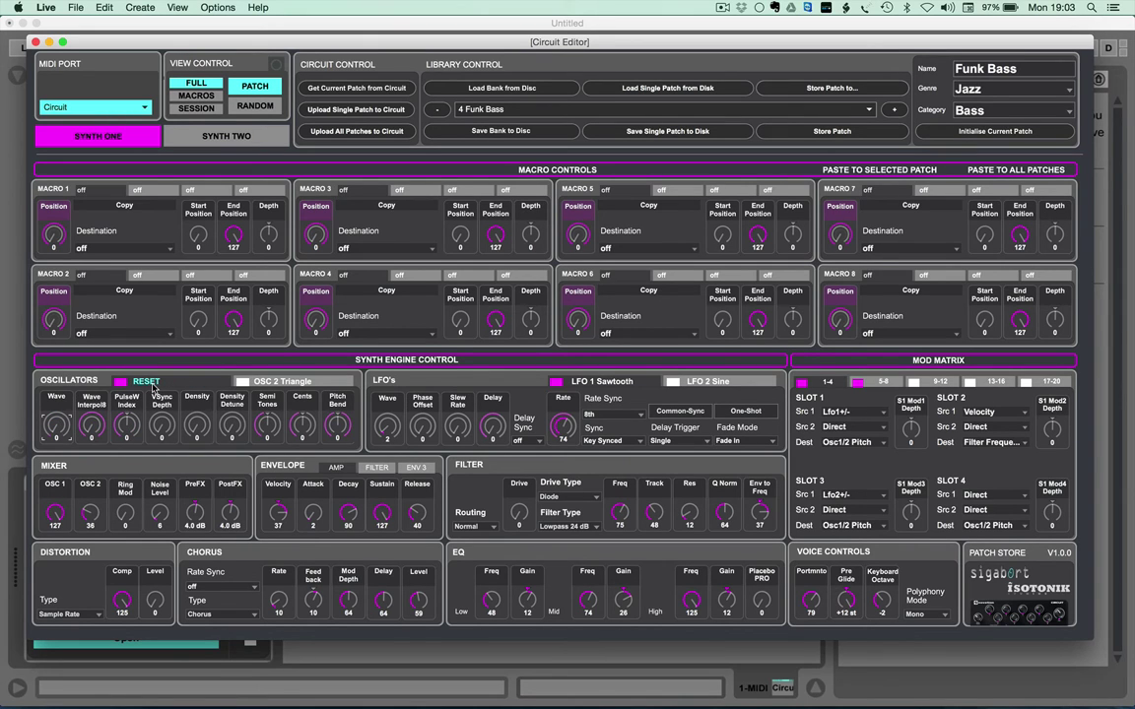
{"action": "key", "text": "super"}
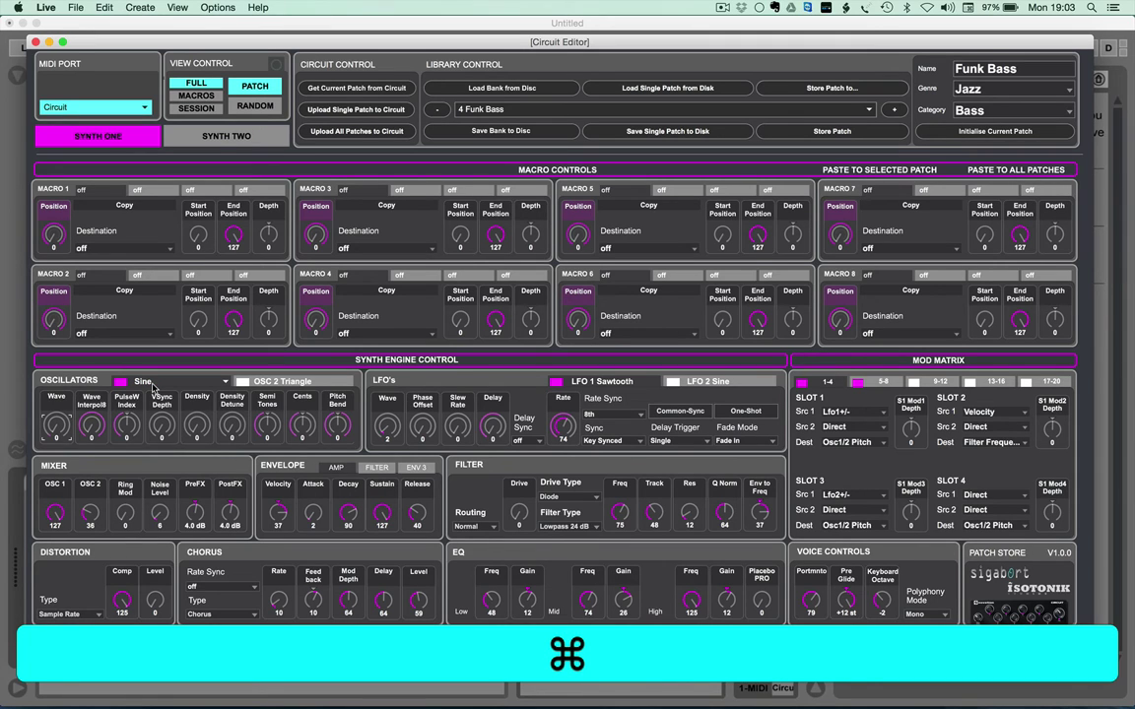
{"action": "left_click", "coordinate": [152, 384]}
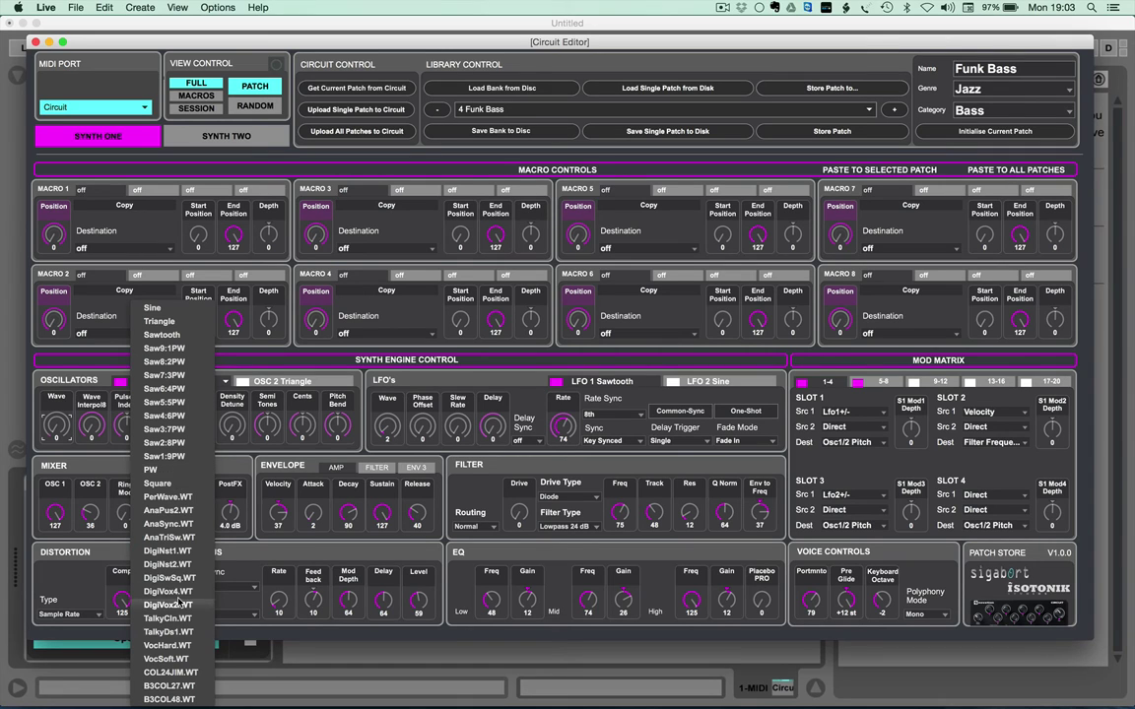
{"action": "left_click", "coordinate": [167, 604]}
Reset LFO 1 and set its waveform to Altern 3
{"action": "left_click", "coordinate": [595, 382]}
{"action": "left_click", "coordinate": [609, 387]}
{"action": "key", "text": "super"}
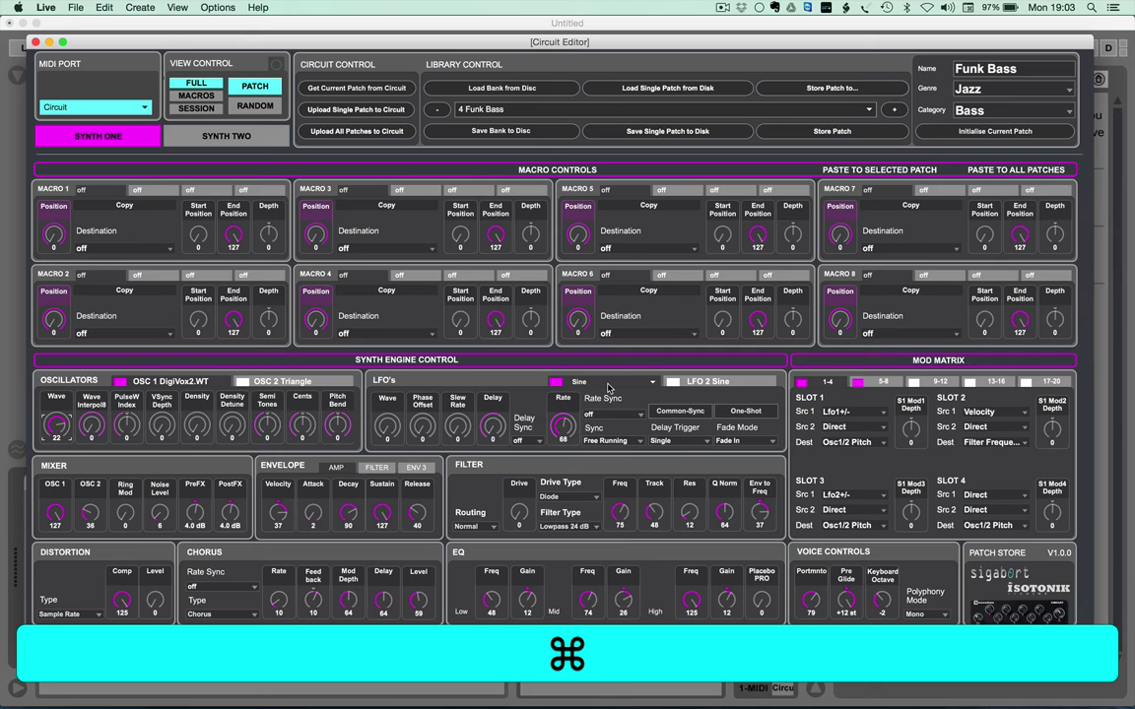
{"action": "left_click", "coordinate": [605, 383]}
{"action": "left_click", "coordinate": [600, 579]}
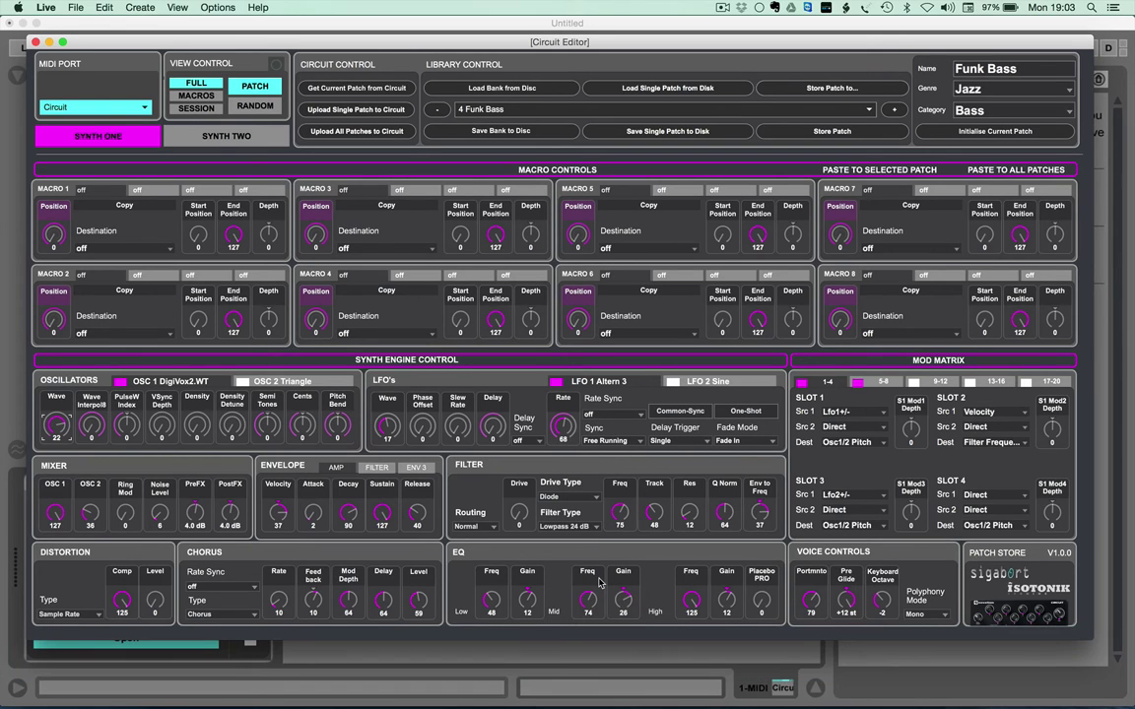
Reset oscillator 1's wave to Sine and change the filter routing from Normal to the Osc 1 + option
{"action": "left_click", "coordinate": [62, 400]}
{"action": "left_click", "coordinate": [465, 513]}
Set source 1 of slot 9 in the mod matrix to Velocity
{"action": "left_click", "coordinate": [941, 383]}
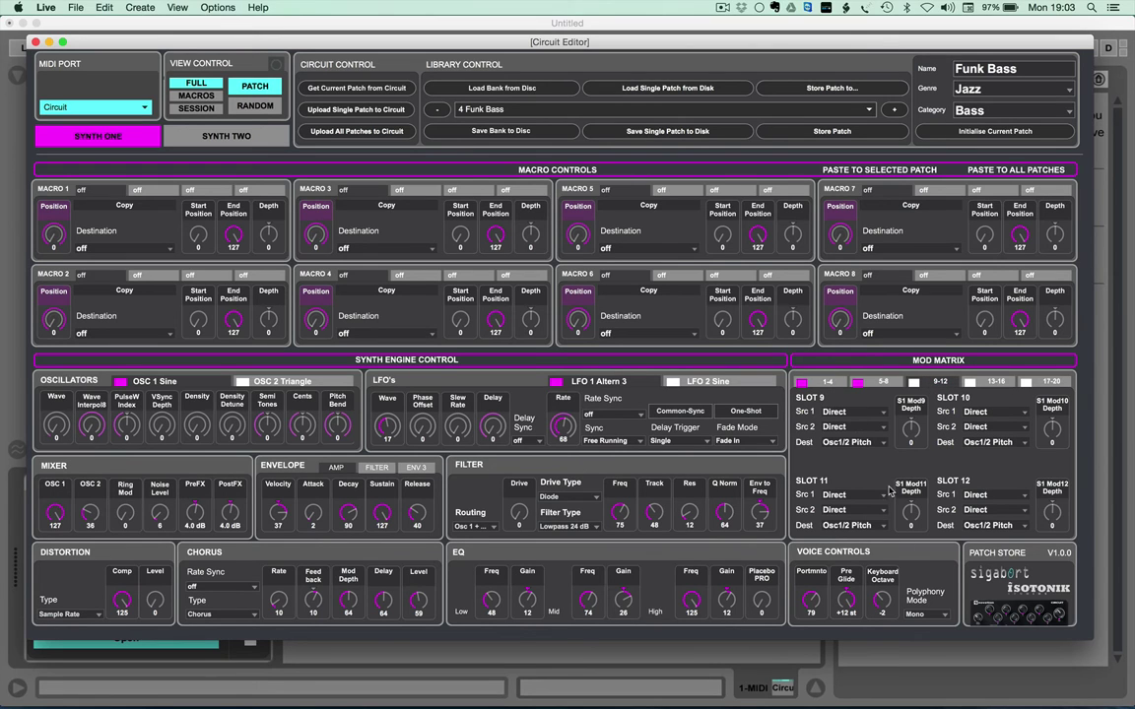
{"action": "left_click", "coordinate": [881, 412]}
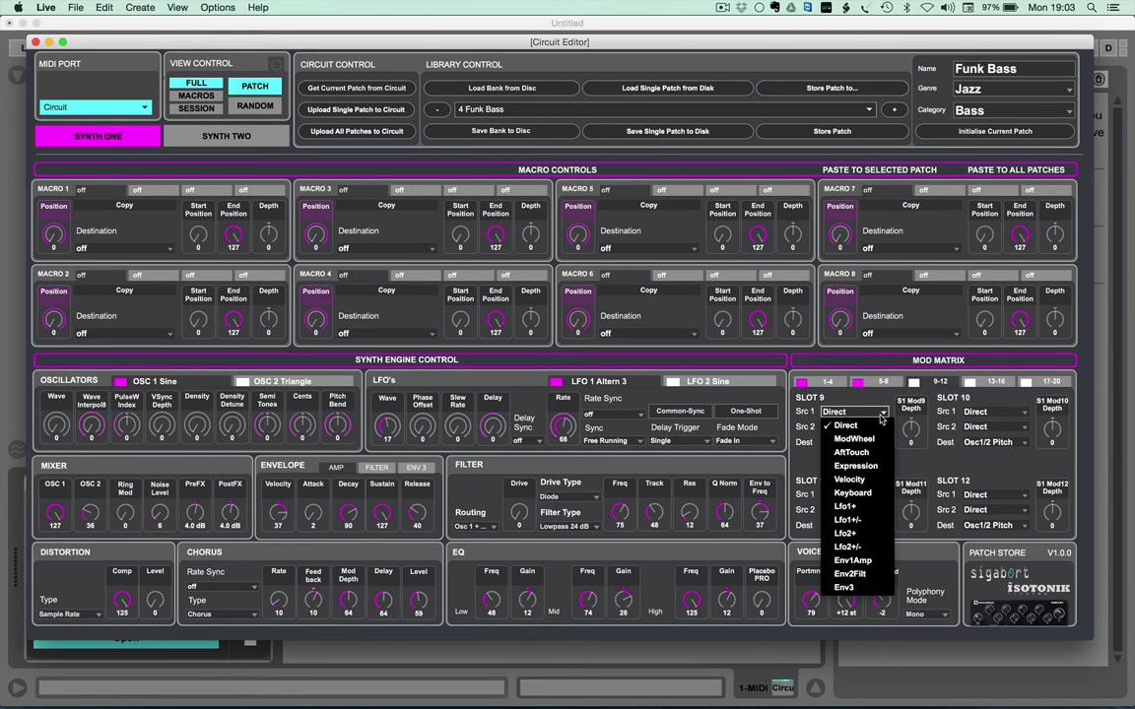
{"action": "left_click", "coordinate": [865, 479]}
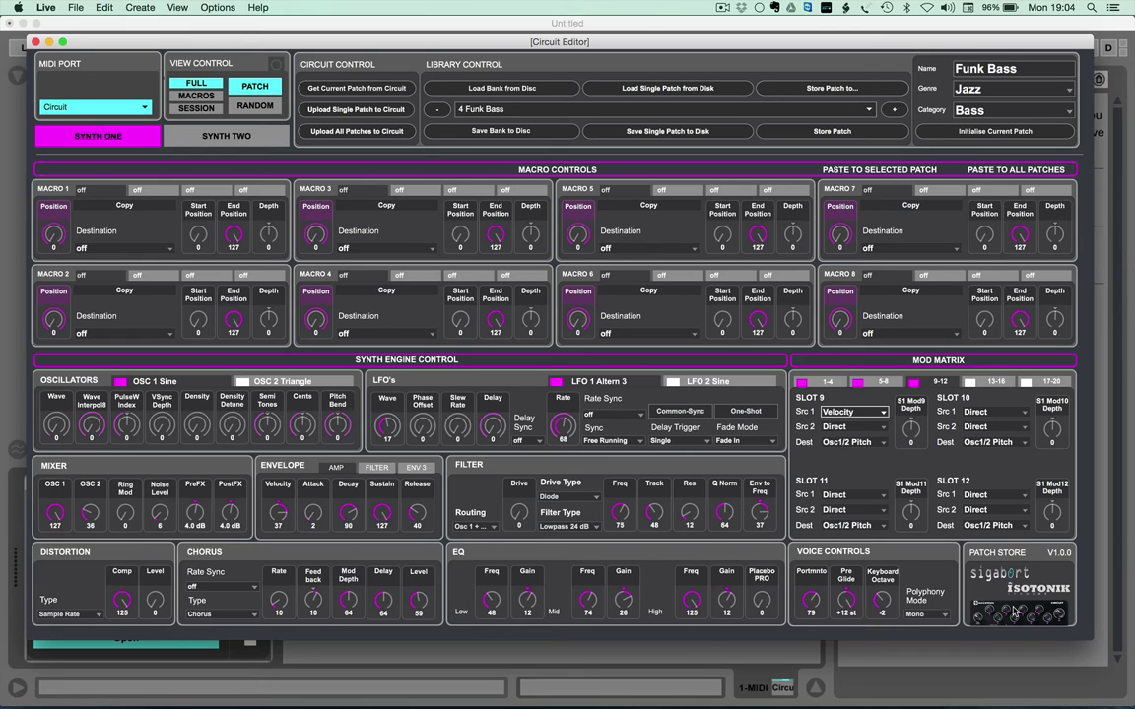
Show the session controls and set Drum One's level to 61, pitch to 64 and decay to 19
{"action": "left_click", "coordinate": [196, 108]}
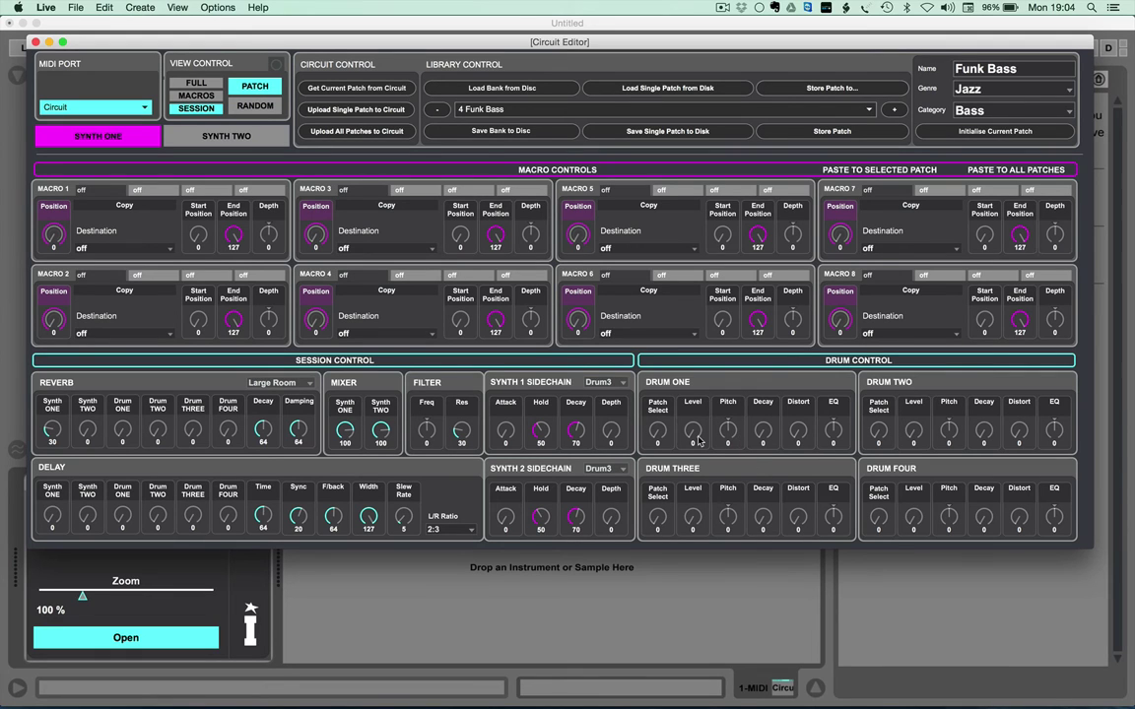
{"action": "left_click_drag", "start_coordinate": [692, 431], "coordinate": [770, 436]}
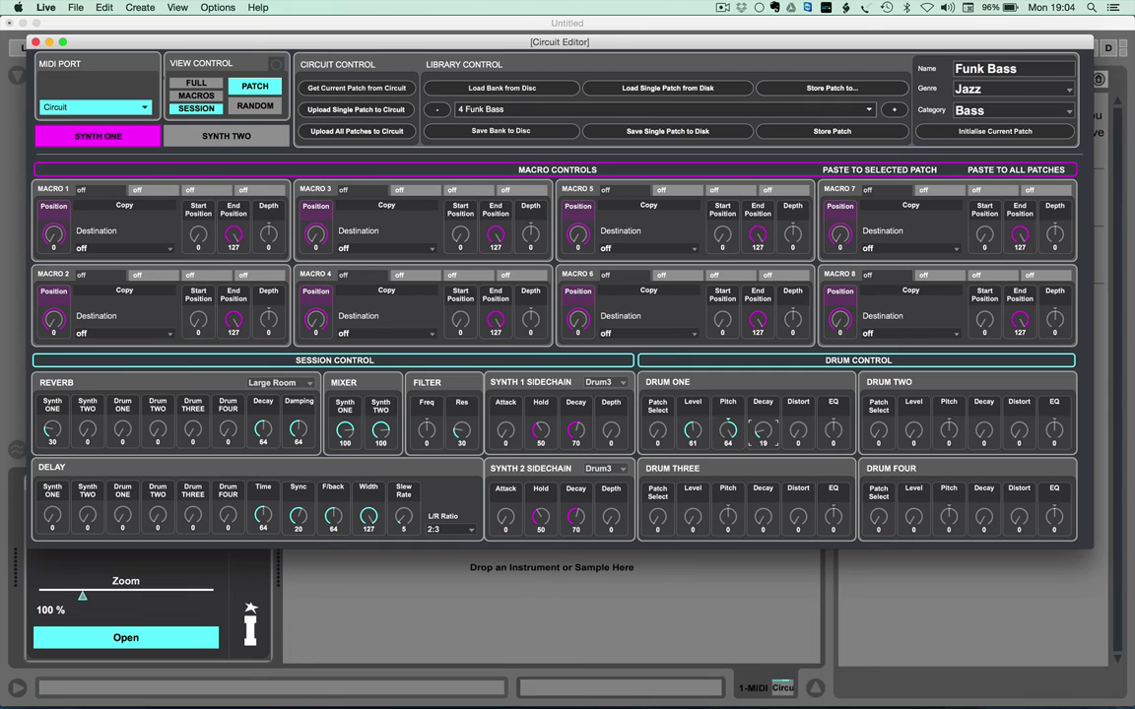
Reset Drum One, set Drum Two's level to 95, and set the decay of Drum One and Drum Three to 127
{"action": "left_click", "coordinate": [673, 385]}
{"action": "left_click", "coordinate": [913, 439]}
{"action": "left_click_drag", "start_coordinate": [913, 439], "coordinate": [915, 431]}
{"action": "left_click_drag", "start_coordinate": [764, 434], "coordinate": [765, 430]}
{"action": "left_click_drag", "start_coordinate": [763, 519], "coordinate": [763, 519]}
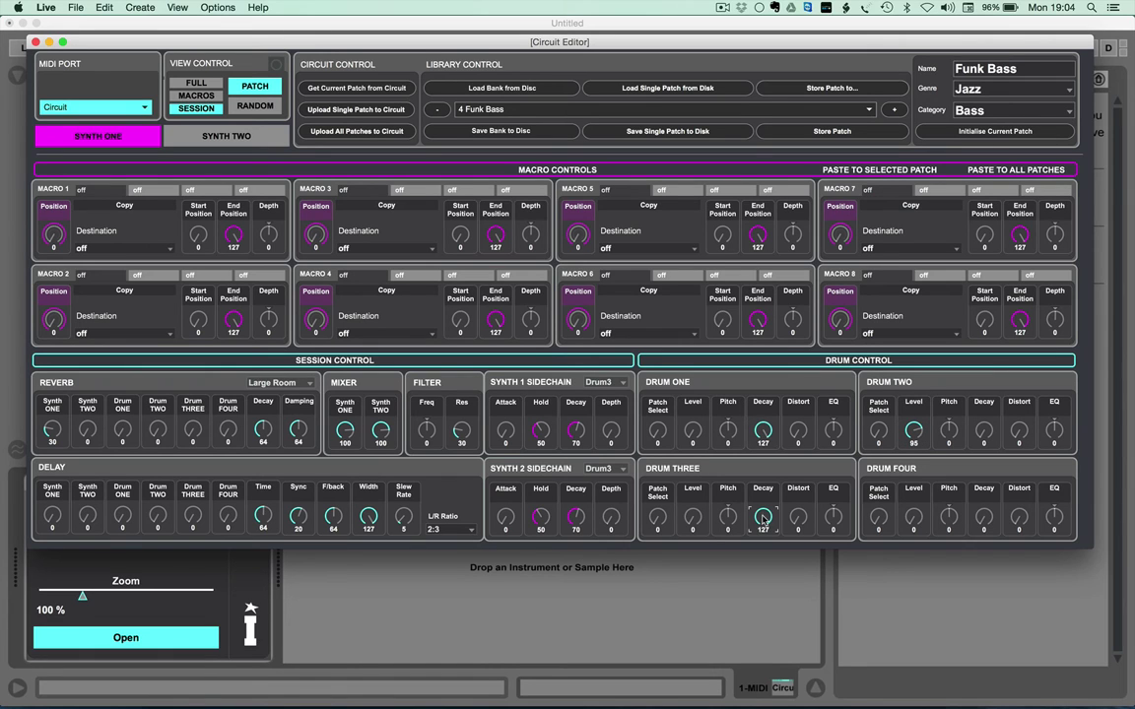
Reset all the drum controls and return to the full view
{"action": "left_click", "coordinate": [852, 361]}
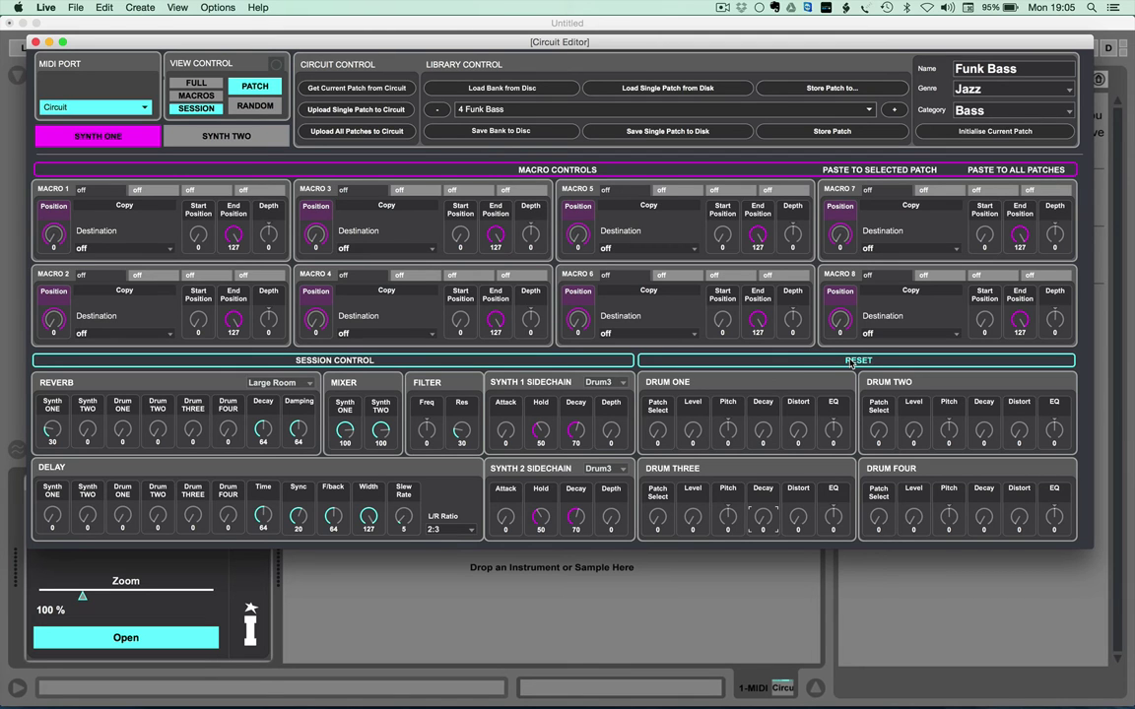
{"action": "left_click", "coordinate": [193, 84]}
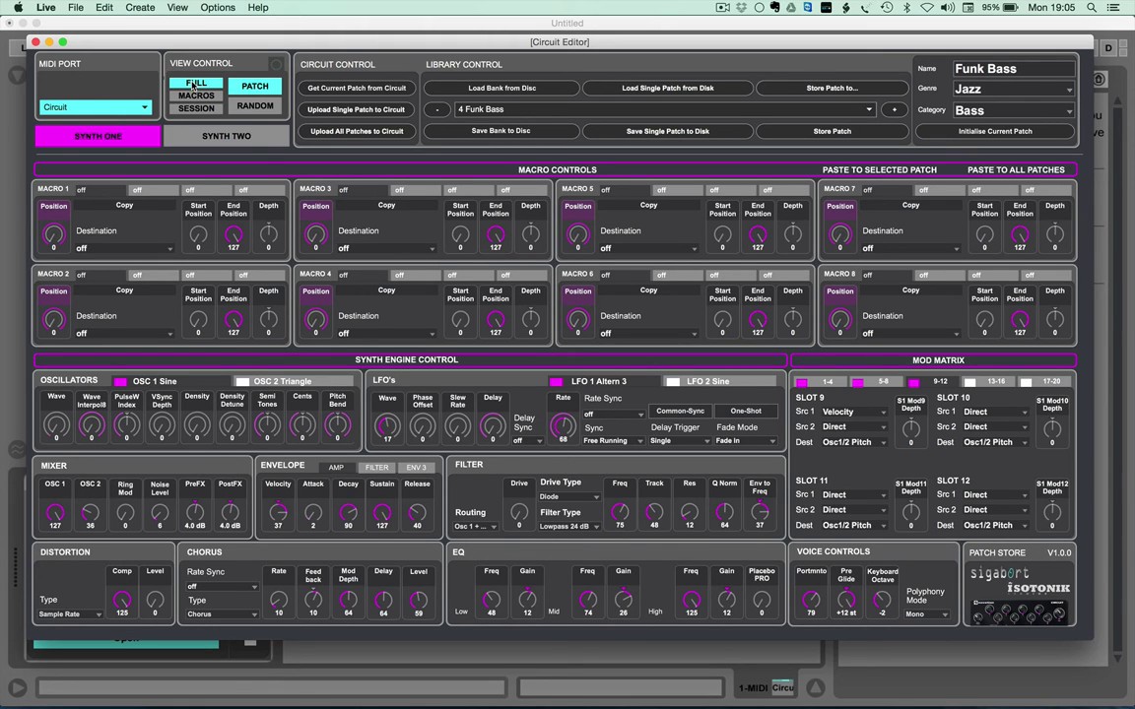
Show the randomiser, include all eight macros and randomise them
{"action": "left_click", "coordinate": [255, 106]}
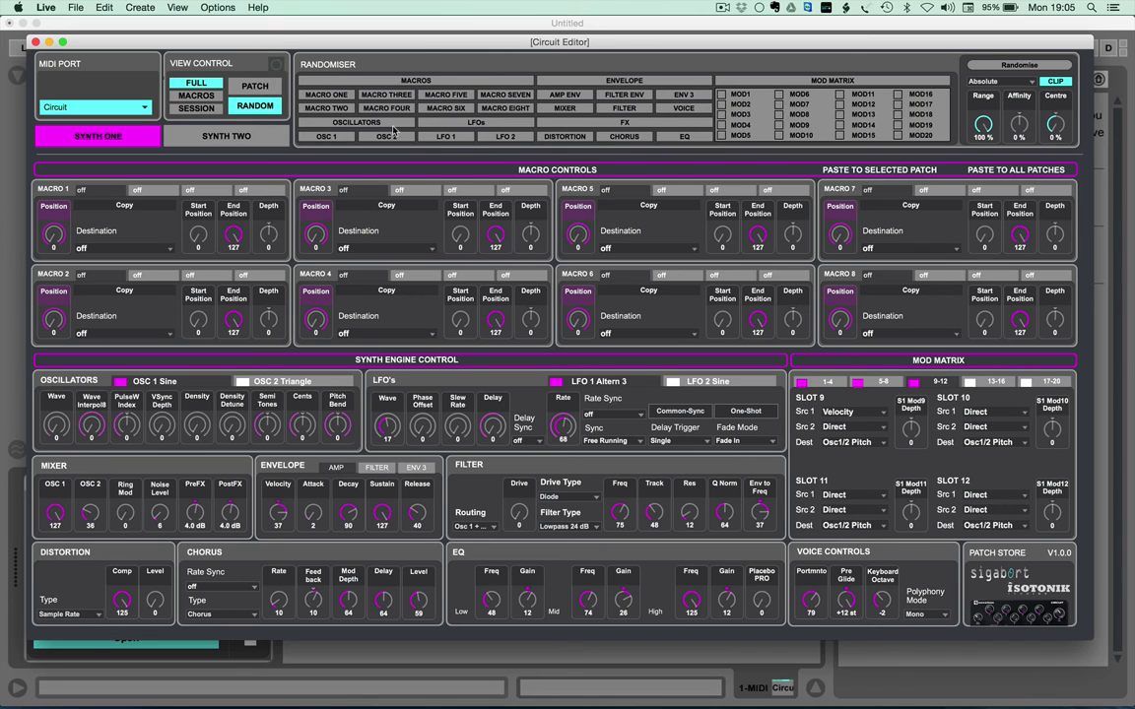
{"action": "left_click", "coordinate": [435, 81]}
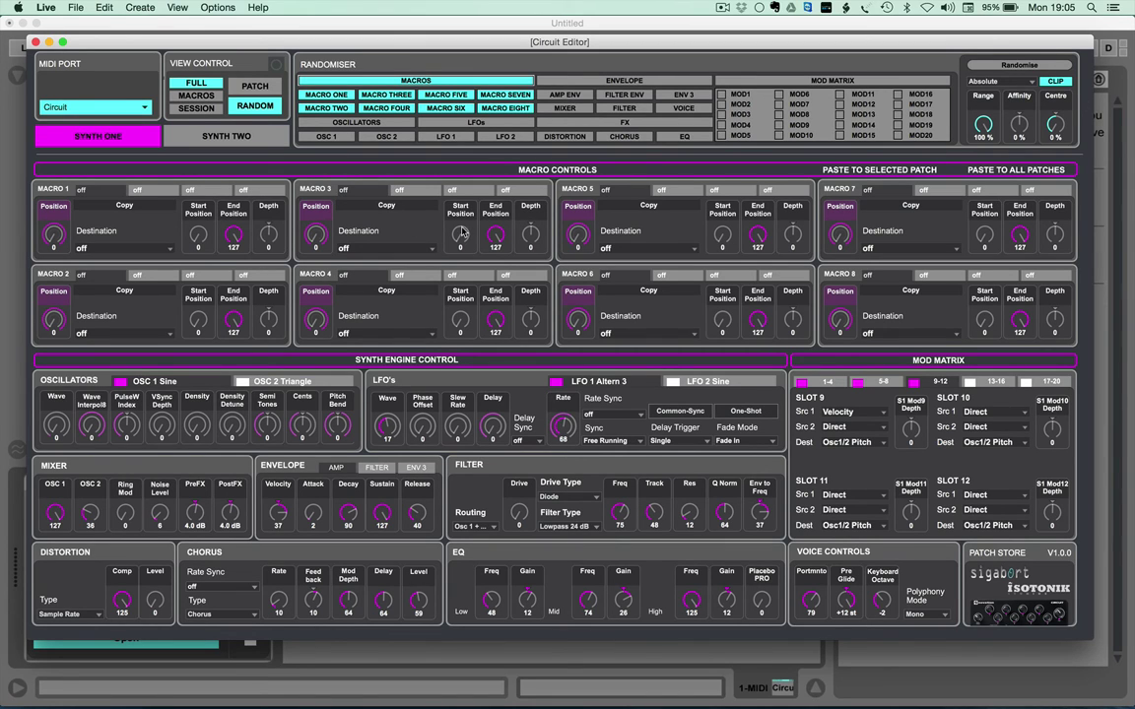
{"action": "left_click", "coordinate": [1011, 66]}
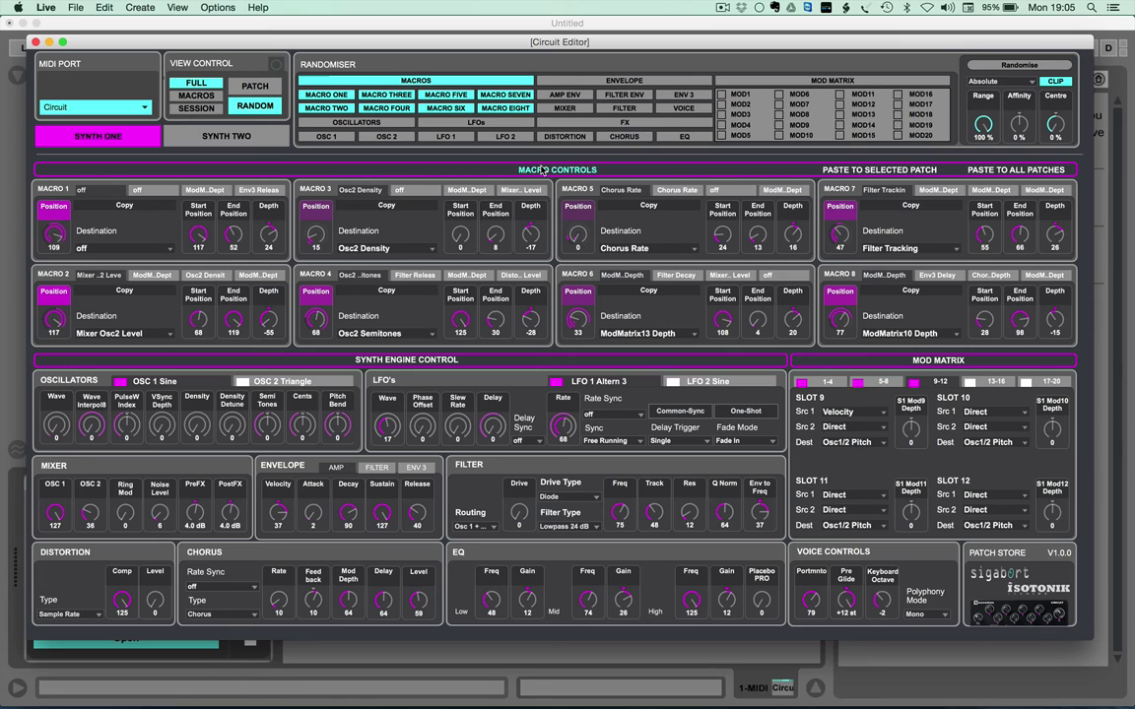
Reset the macro controls and randomise only Macro One and Macro Three
{"action": "left_click", "coordinate": [541, 171]}
{"action": "left_click", "coordinate": [505, 95]}
{"action": "left_click", "coordinate": [502, 109]}
{"action": "left_click", "coordinate": [448, 108]}
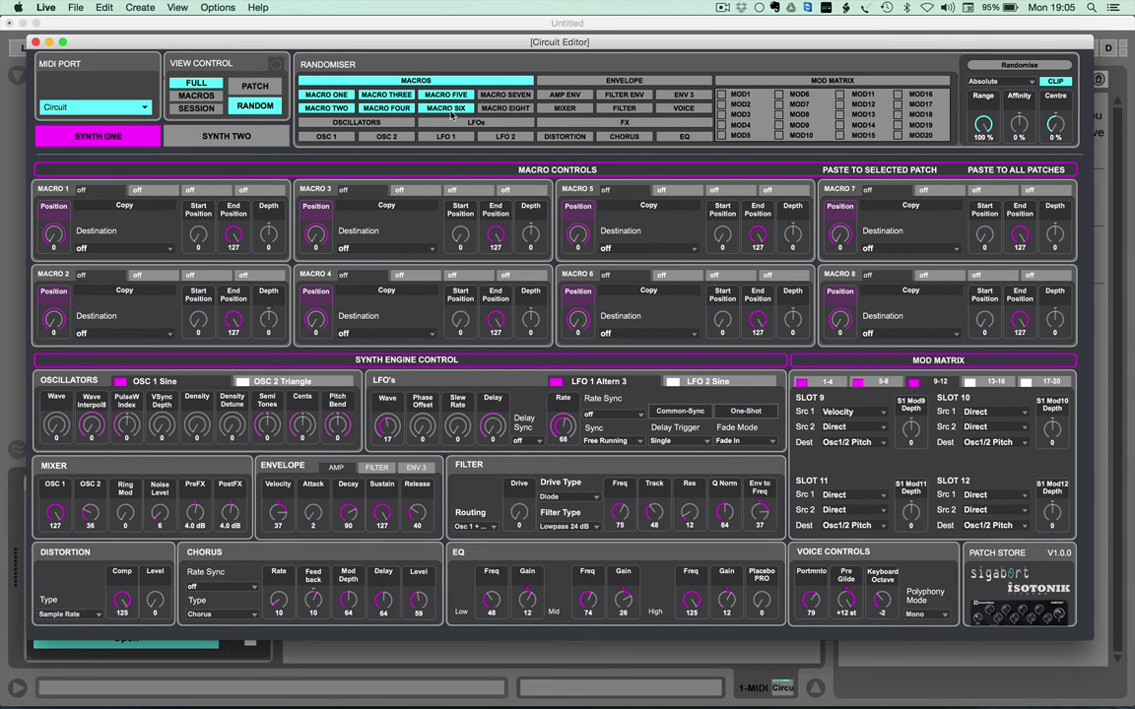
{"action": "left_click", "coordinate": [362, 108]}
{"action": "left_click", "coordinate": [326, 107]}
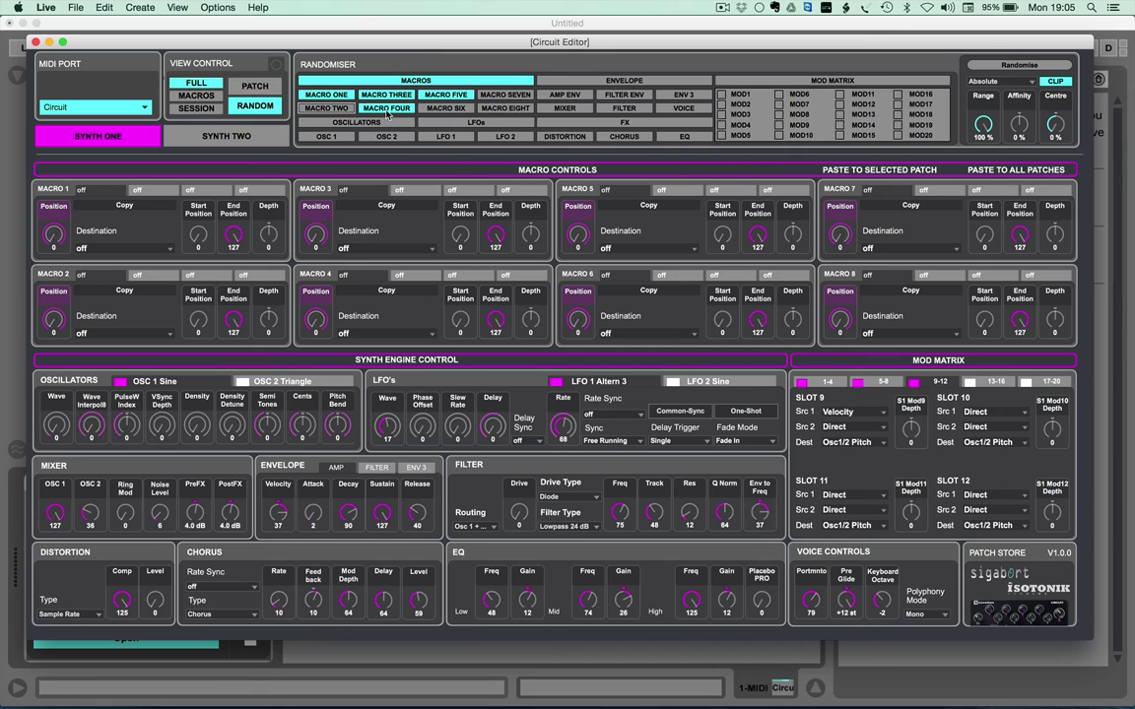
{"action": "left_click", "coordinate": [440, 97]}
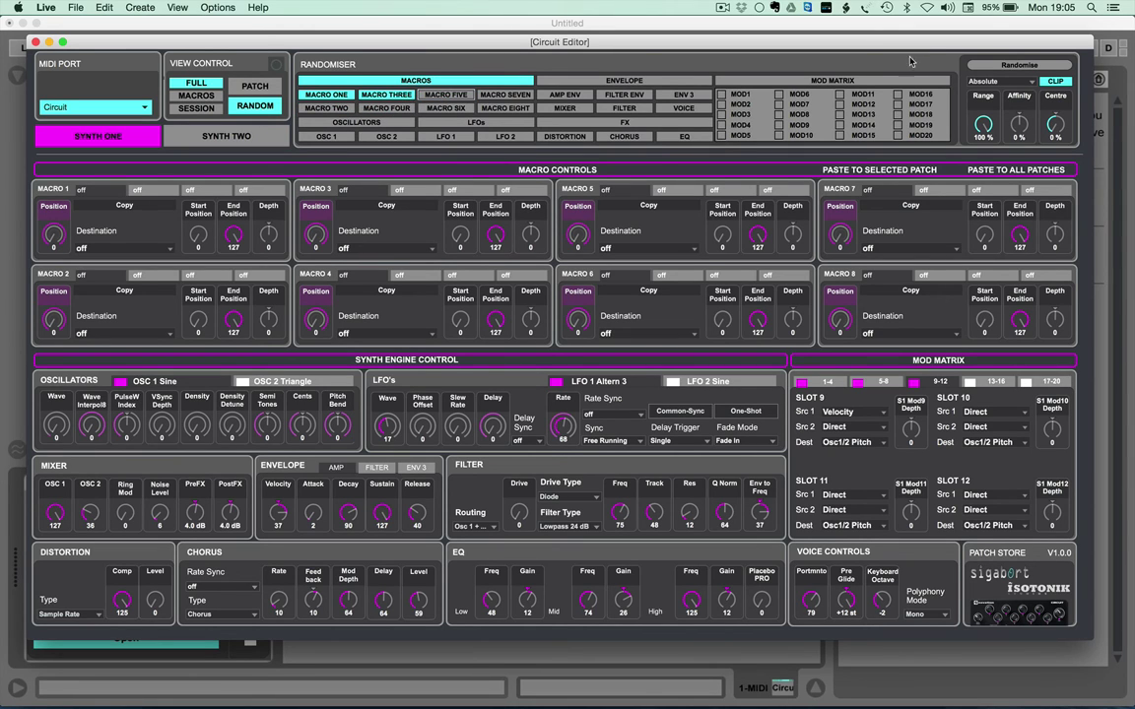
{"action": "left_click", "coordinate": [1004, 66]}
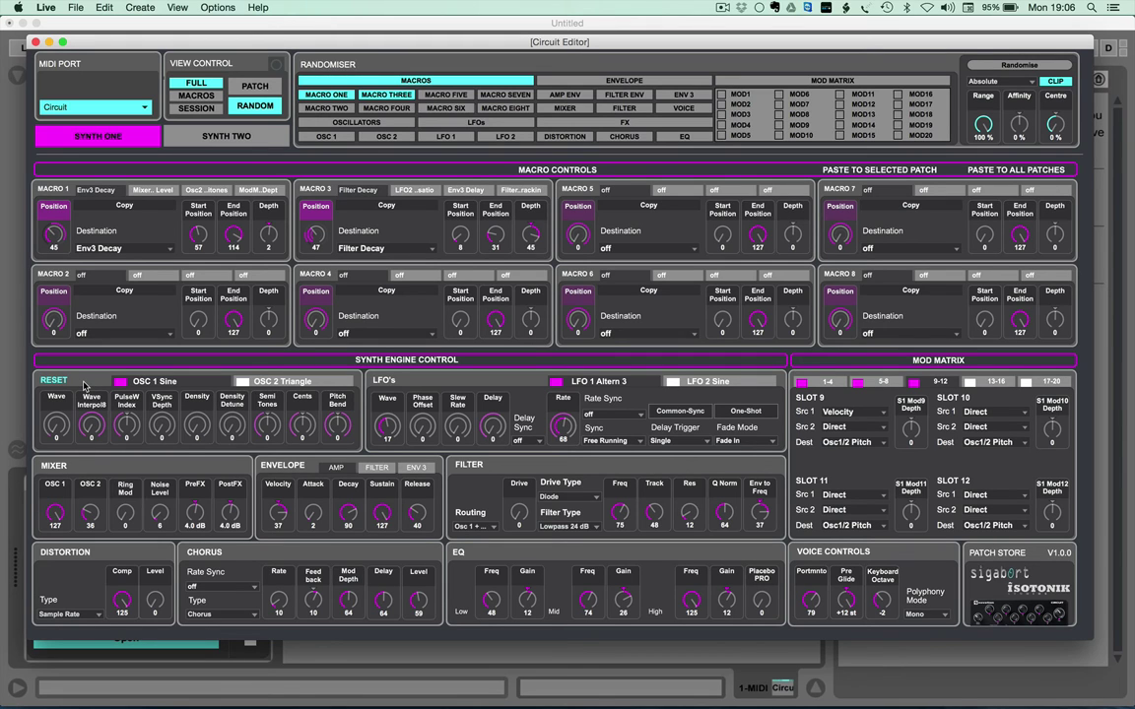
Include the whole mod matrix in the randomiser except MOD6 to MOD10
{"action": "key", "text": "shift"}
{"action": "key", "text": "shift"}
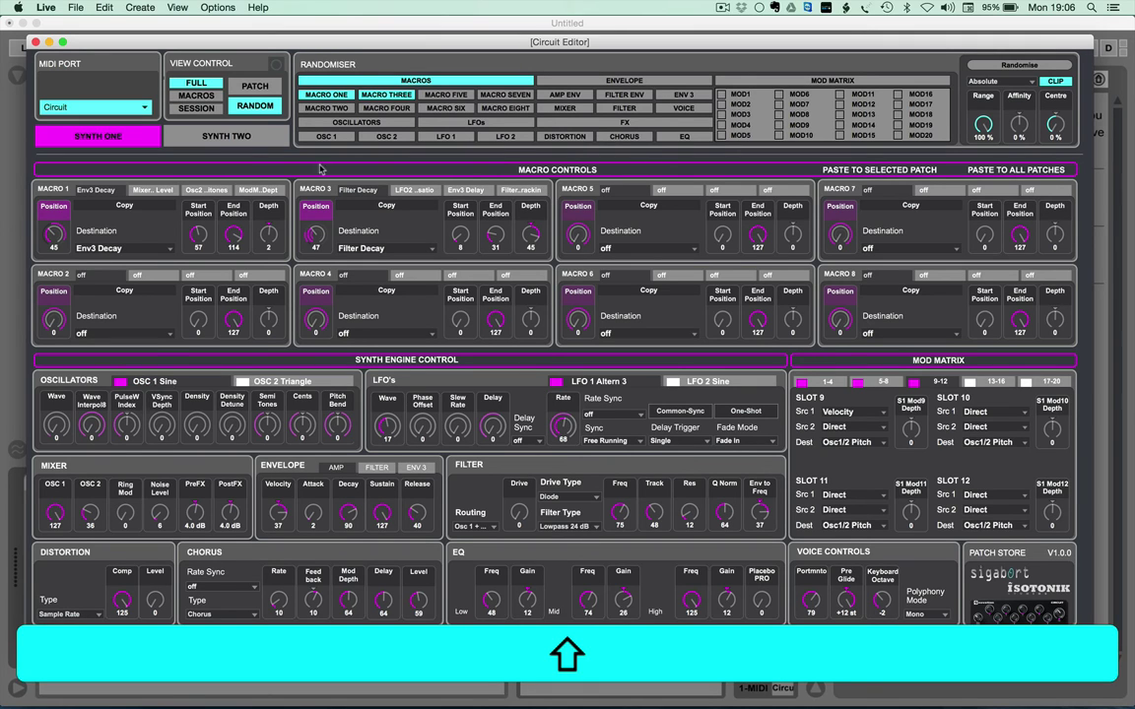
{"action": "left_click", "coordinate": [721, 96]}
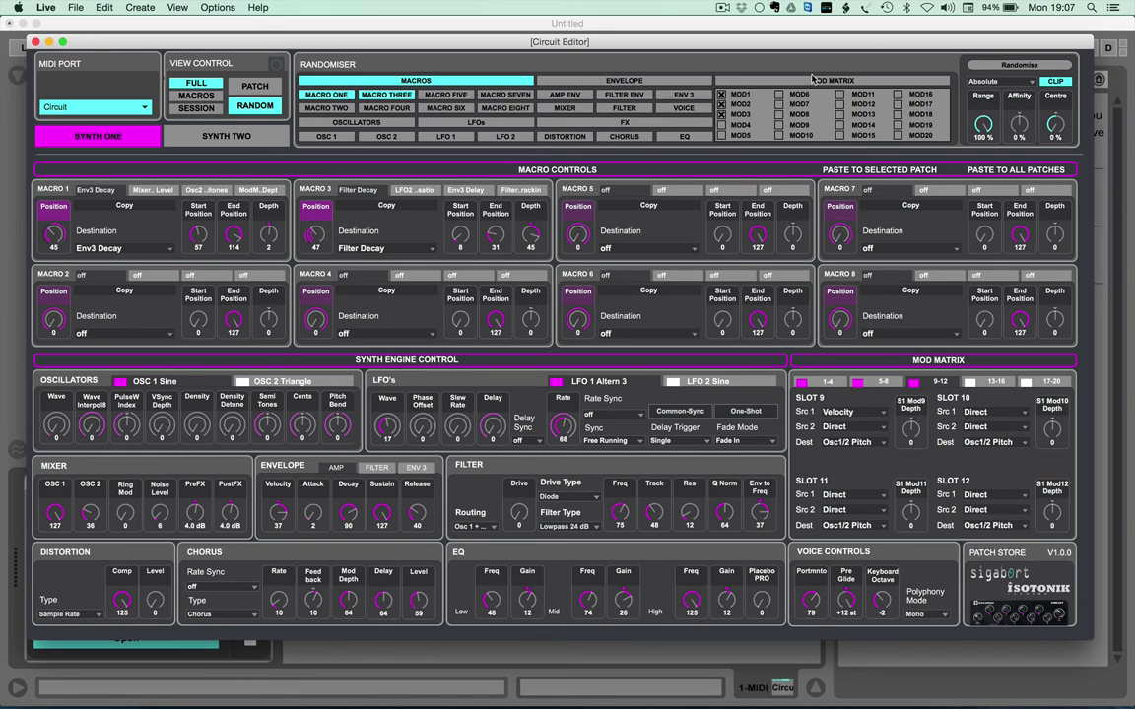
{"action": "left_click", "coordinate": [734, 80]}
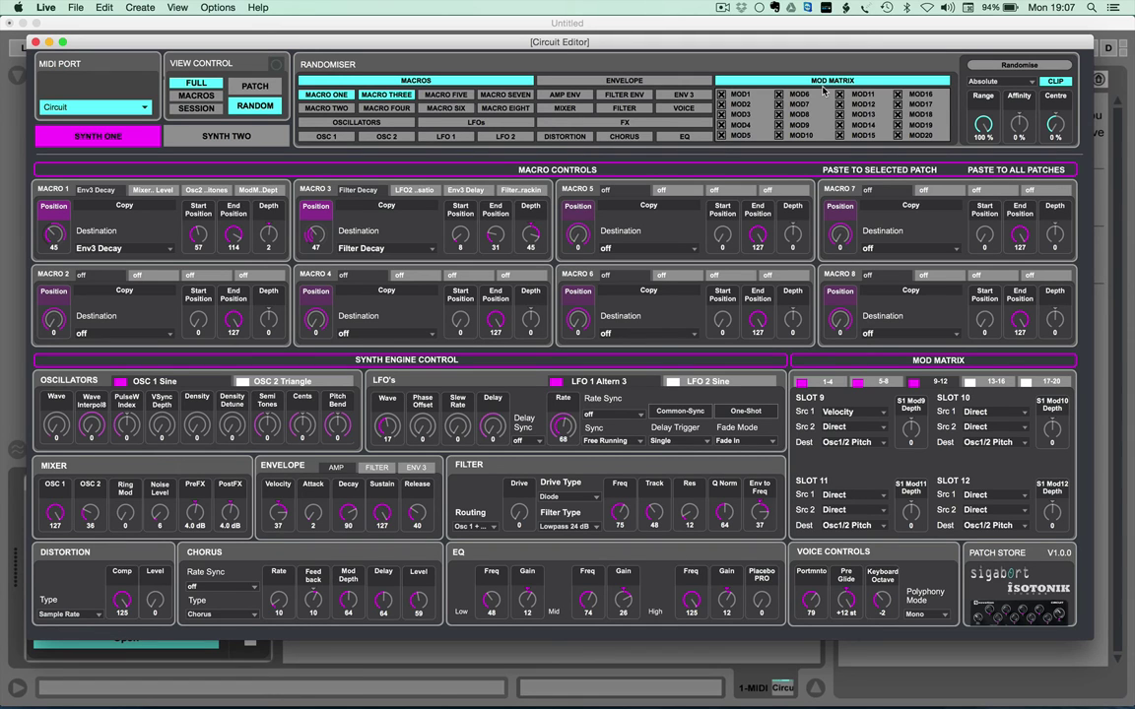
{"action": "left_click", "coordinate": [778, 105]}
{"action": "left_click", "coordinate": [778, 125]}
{"action": "left_click", "coordinate": [778, 135]}
Set the randomiser's range to 78 %, affinity to -24 % and centre to 54 %, and change its mode to Relative
{"action": "left_click_drag", "start_coordinate": [983, 125], "coordinate": [1060, 128]}
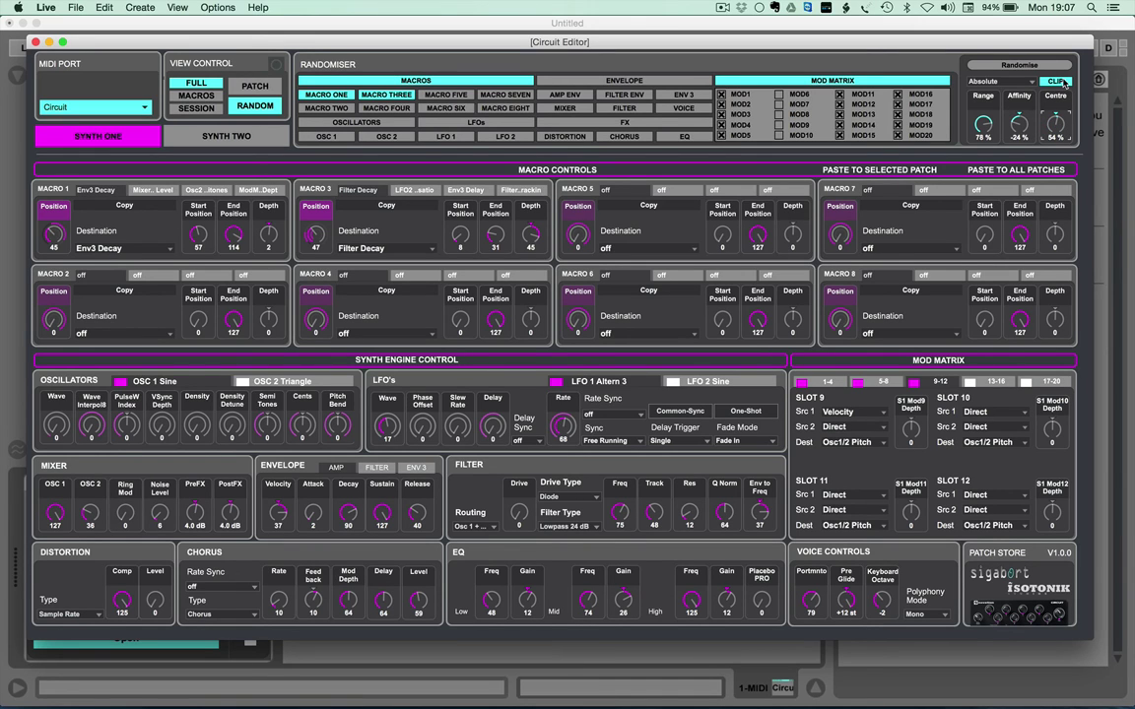
{"action": "left_click", "coordinate": [1000, 81]}
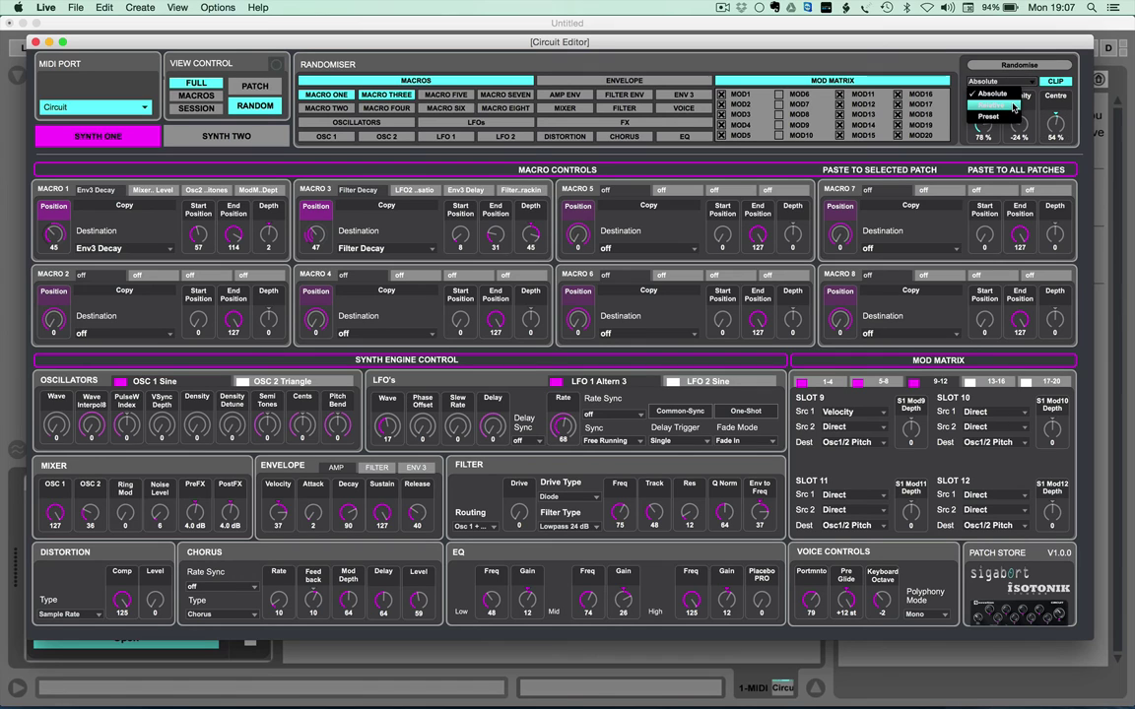
{"action": "left_click", "coordinate": [911, 96]}
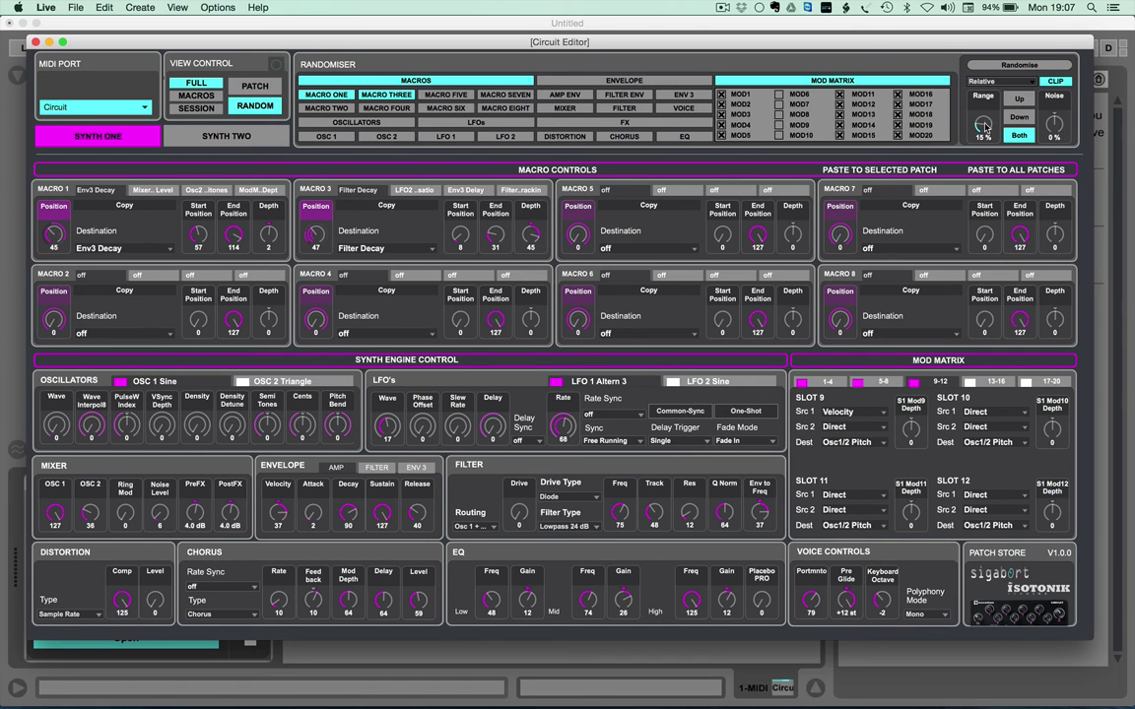
Set the relative range to 24 %, try the Up and Down directions, return to Both, and set the noise to -25 %
{"action": "left_click_drag", "start_coordinate": [983, 125], "coordinate": [983, 133]}
{"action": "left_click", "coordinate": [1019, 100]}
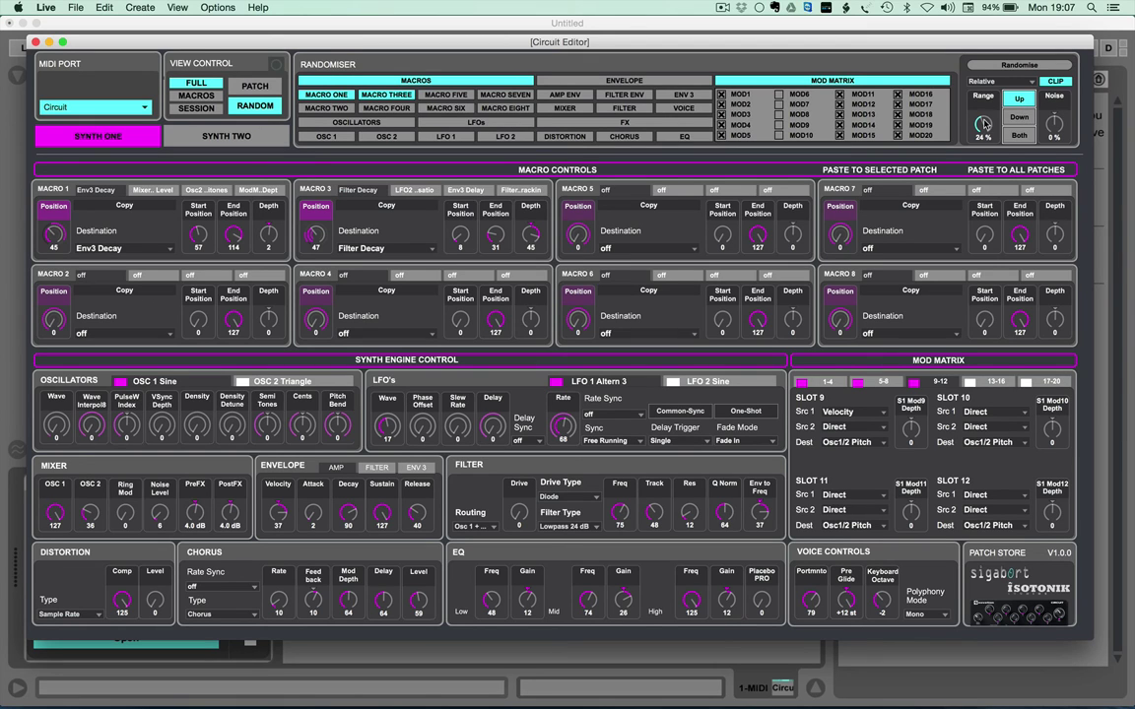
{"action": "left_click", "coordinate": [1020, 118]}
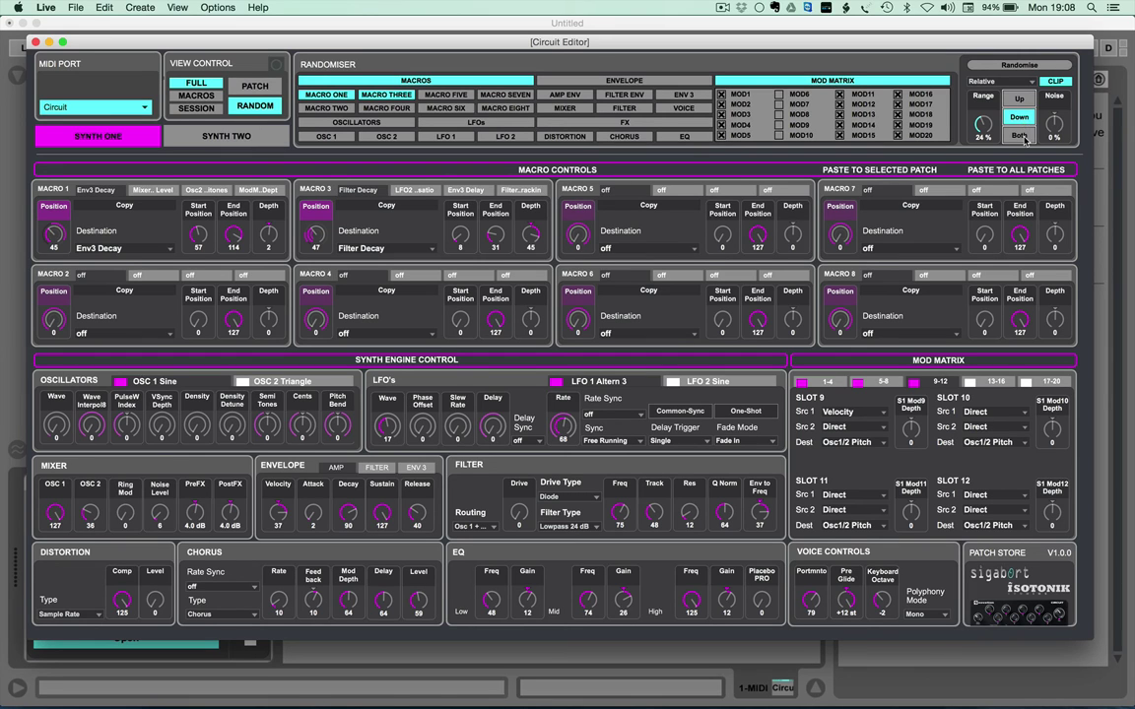
{"action": "left_click", "coordinate": [1023, 136]}
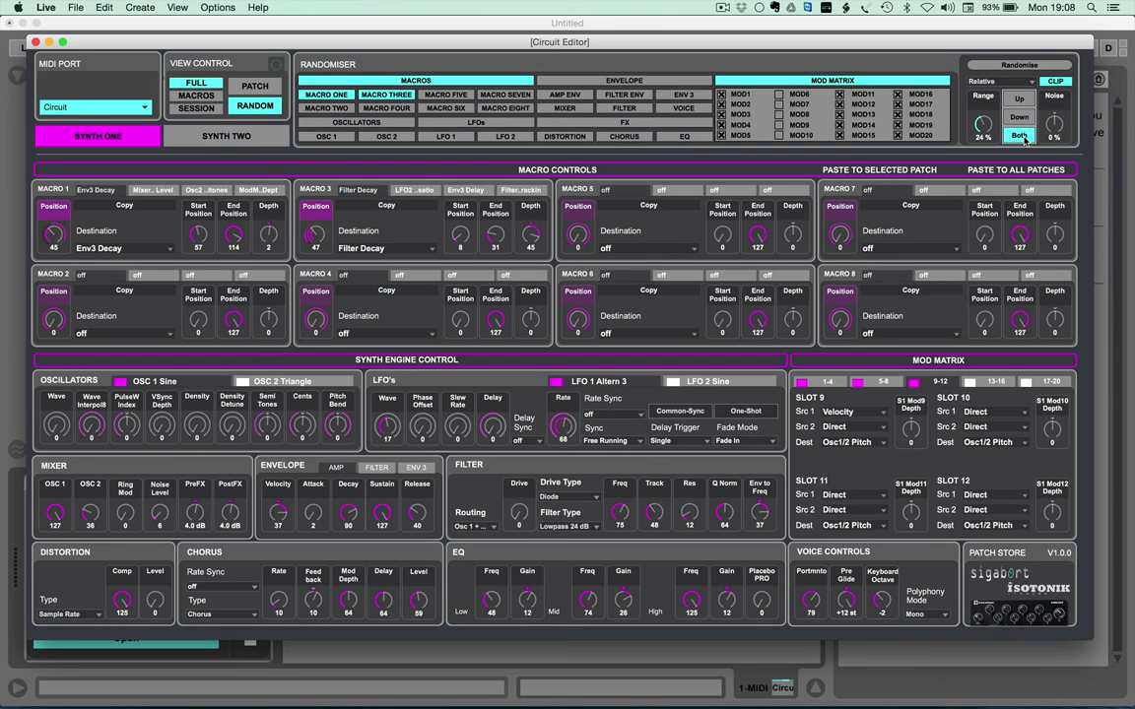
{"action": "left_click_drag", "start_coordinate": [1054, 128], "coordinate": [1057, 131]}
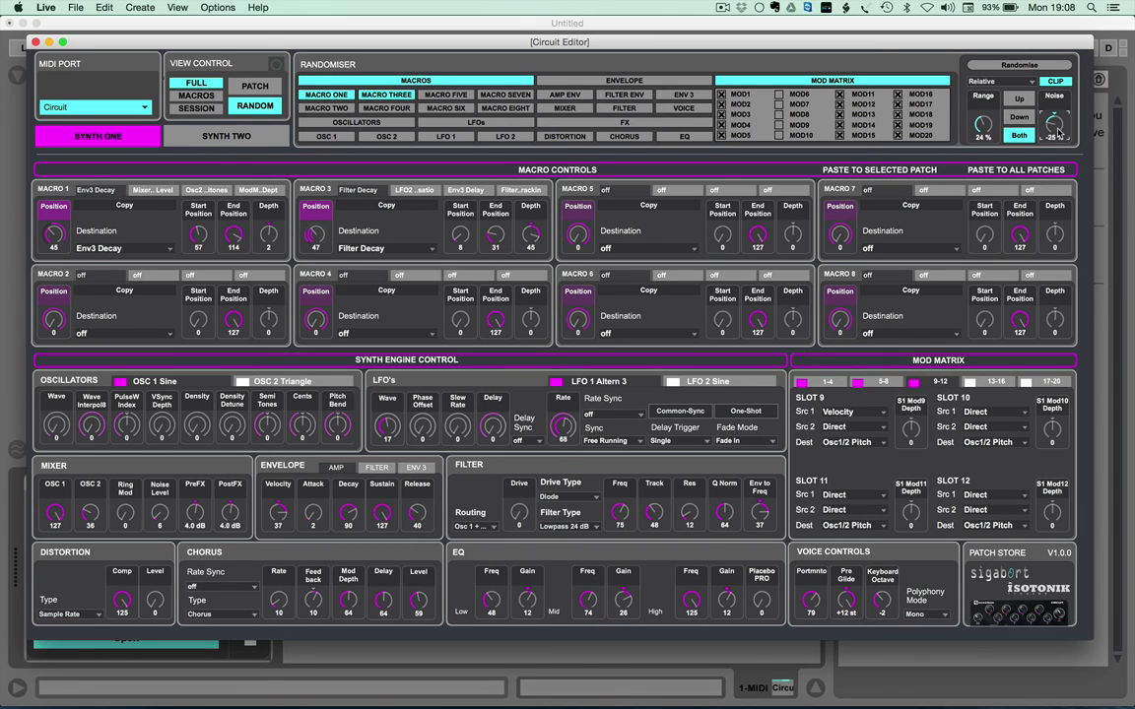
Switch the randomiser to Preset mode with patches 6 and 10, an affinity of 53 % and noise of 26 %
{"action": "left_click", "coordinate": [1000, 80]}
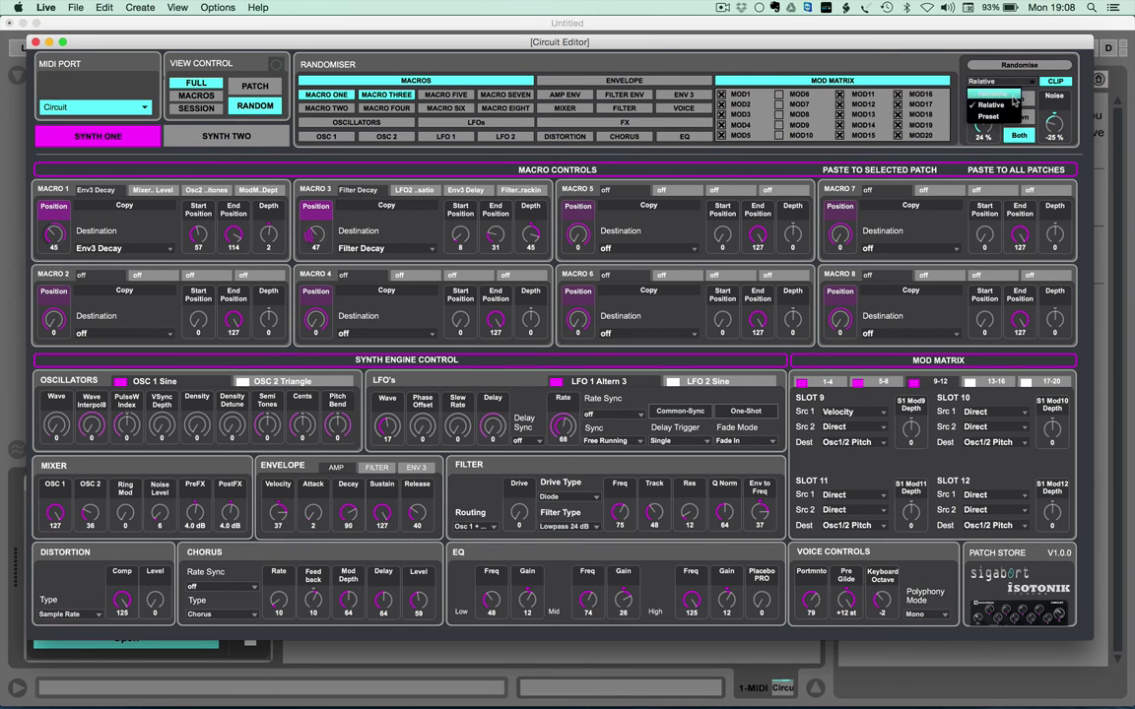
{"action": "left_click", "coordinate": [1004, 116]}
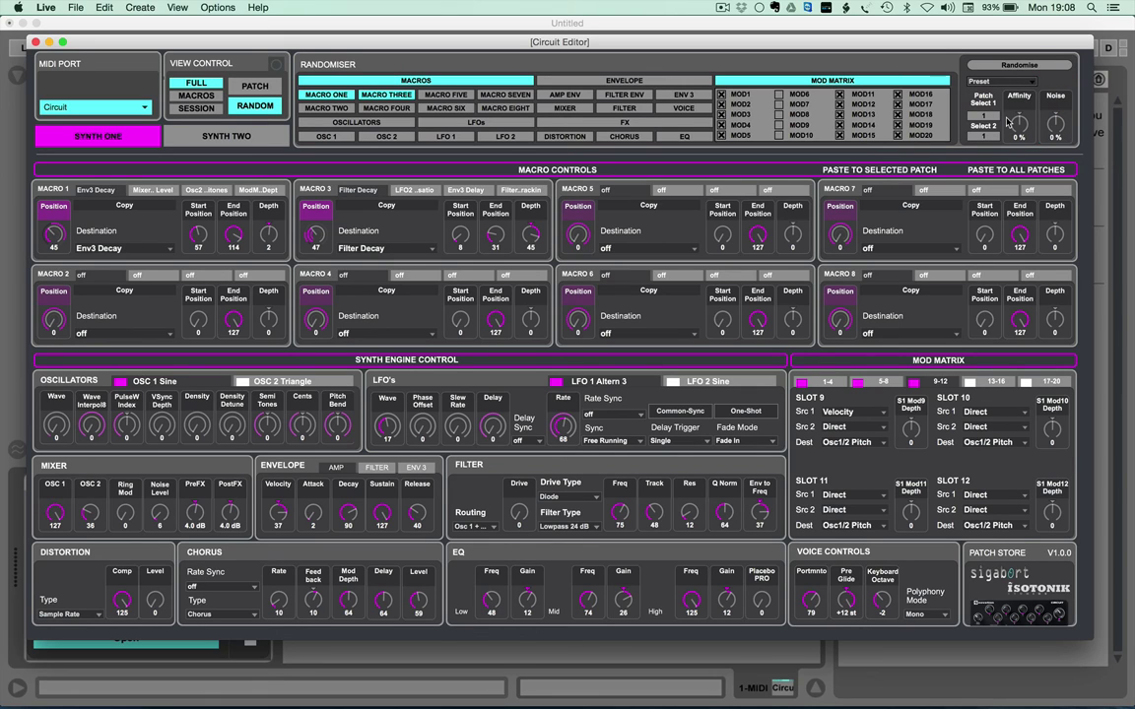
{"action": "left_click", "coordinate": [992, 116]}
{"action": "type", "text": "6"}
{"action": "left_click", "coordinate": [986, 136]}
{"action": "type", "text": "10"}
{"action": "left_click_drag", "start_coordinate": [1019, 125], "coordinate": [1019, 89]}
{"action": "left_click_drag", "start_coordinate": [1055, 123], "coordinate": [1055, 106]}
Include every macro, envelope, oscillator, LFO, FX, mixer, filter, voice and mod matrix section in the randomiser and randomise the patch
{"action": "left_click", "coordinate": [630, 83]}
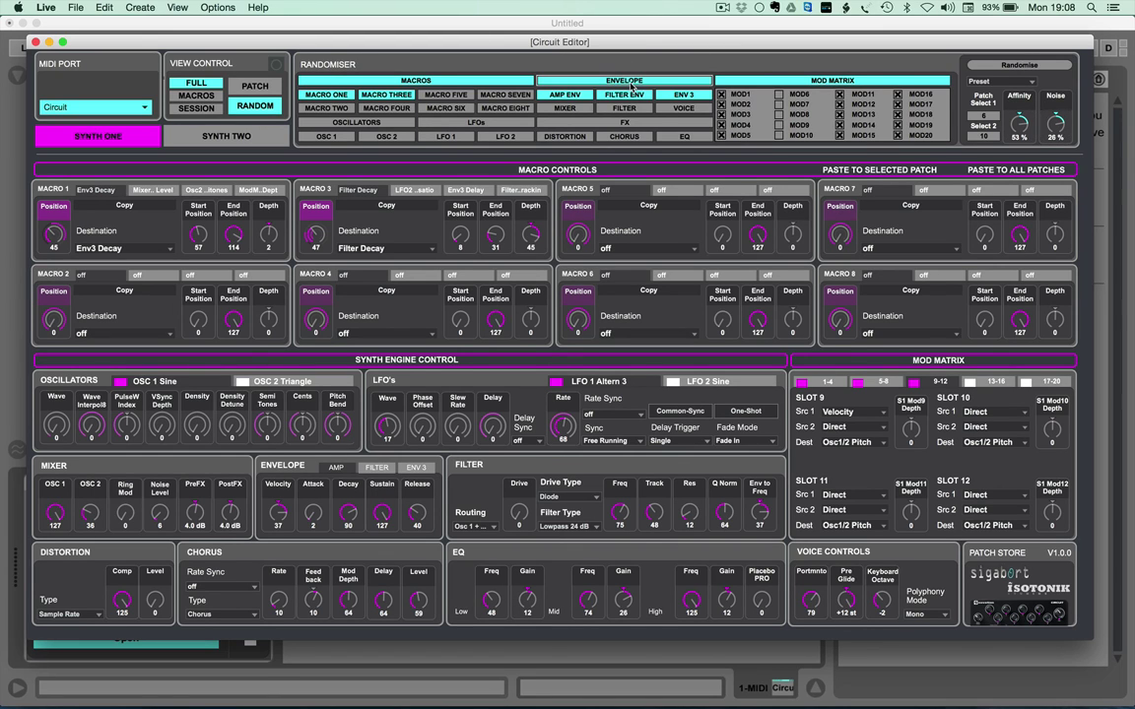
{"action": "left_click", "coordinate": [453, 123]}
{"action": "left_click", "coordinate": [365, 123]}
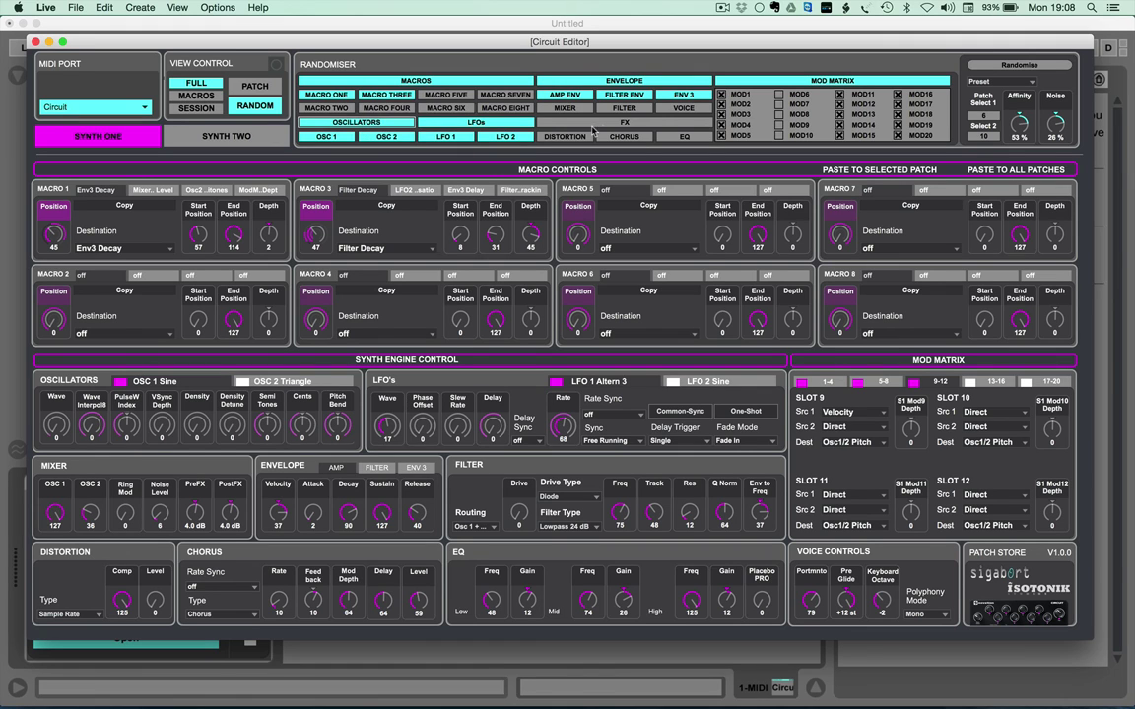
{"action": "left_click", "coordinate": [594, 124]}
{"action": "left_click", "coordinate": [398, 78]}
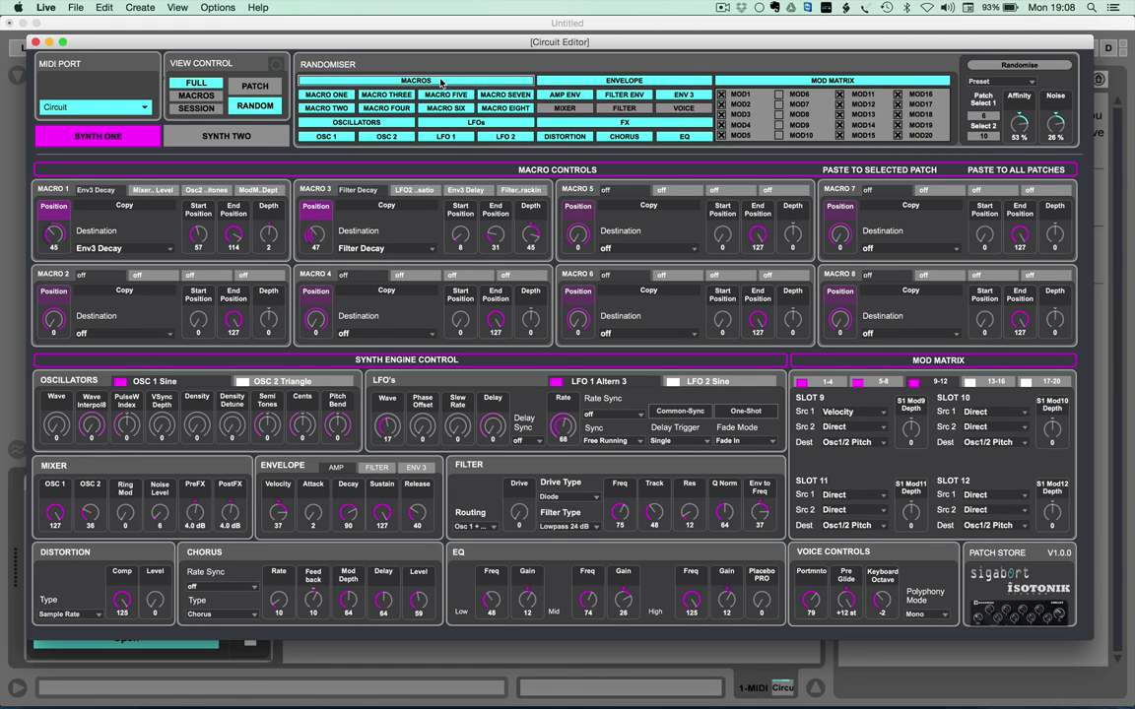
{"action": "left_click", "coordinate": [591, 78]}
{"action": "left_click", "coordinate": [614, 79]}
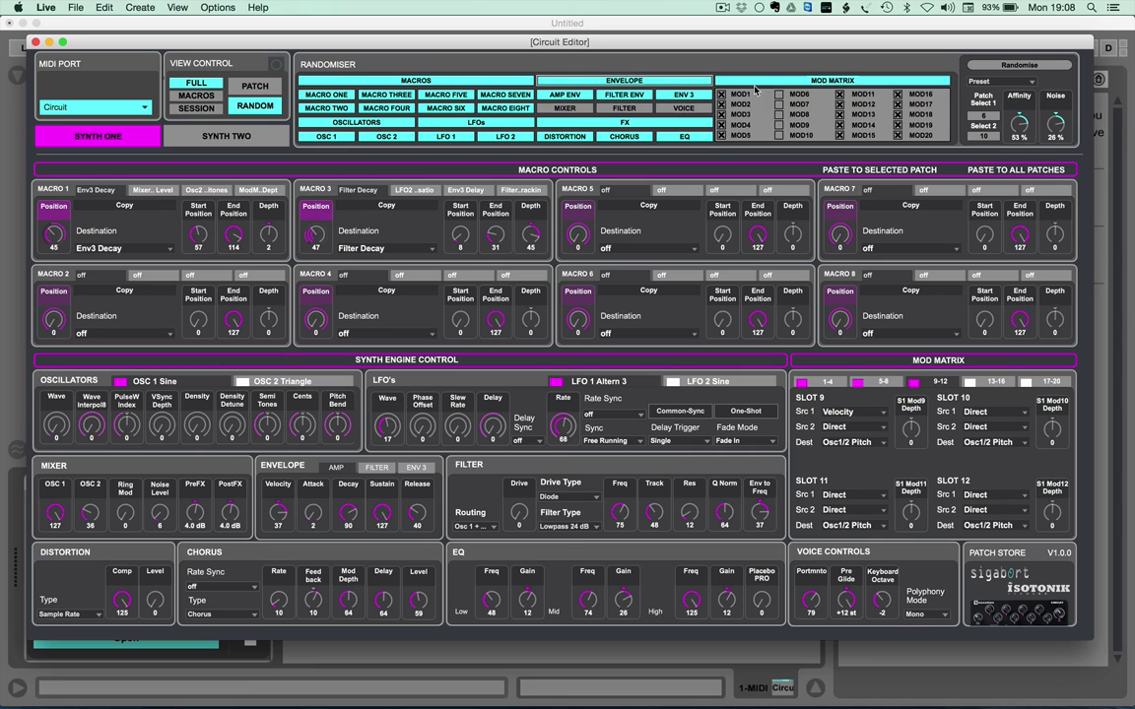
{"action": "left_click", "coordinate": [754, 84]}
{"action": "left_click", "coordinate": [678, 108]}
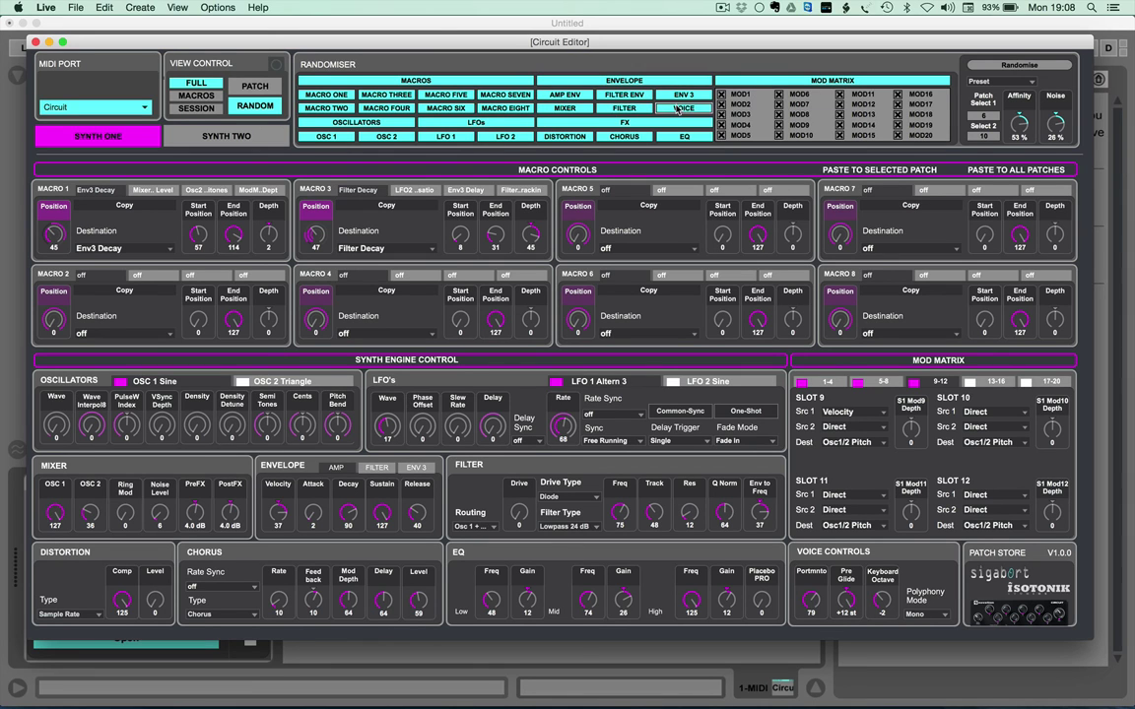
{"action": "left_click", "coordinate": [1003, 66]}
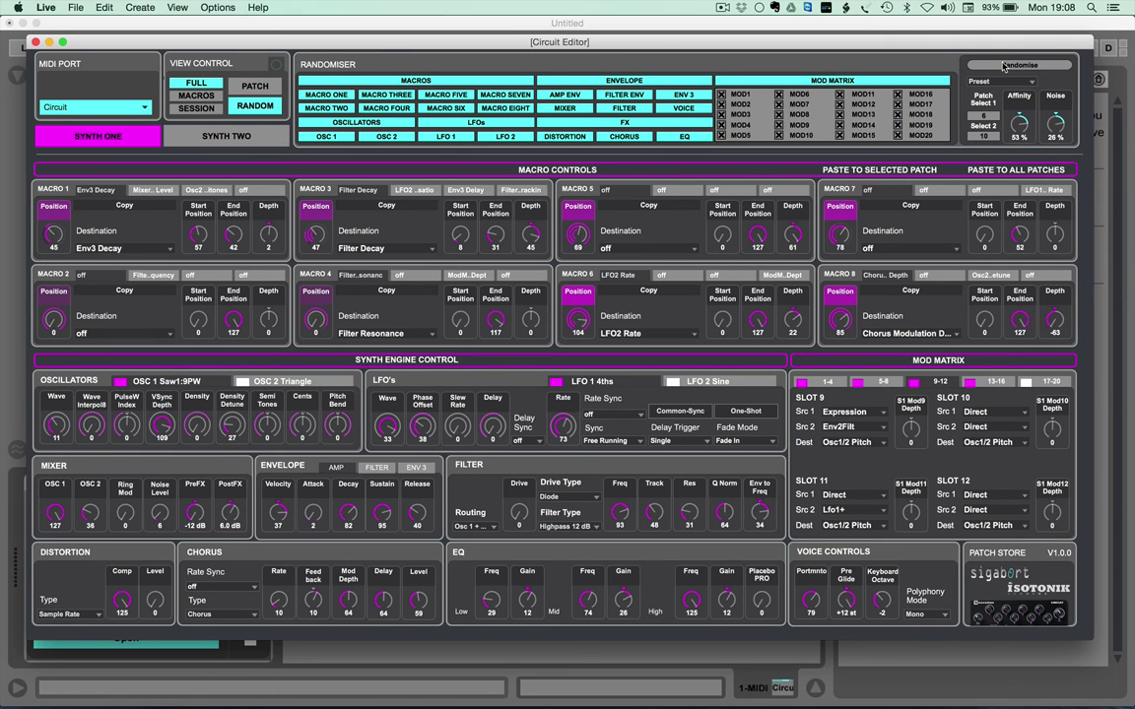